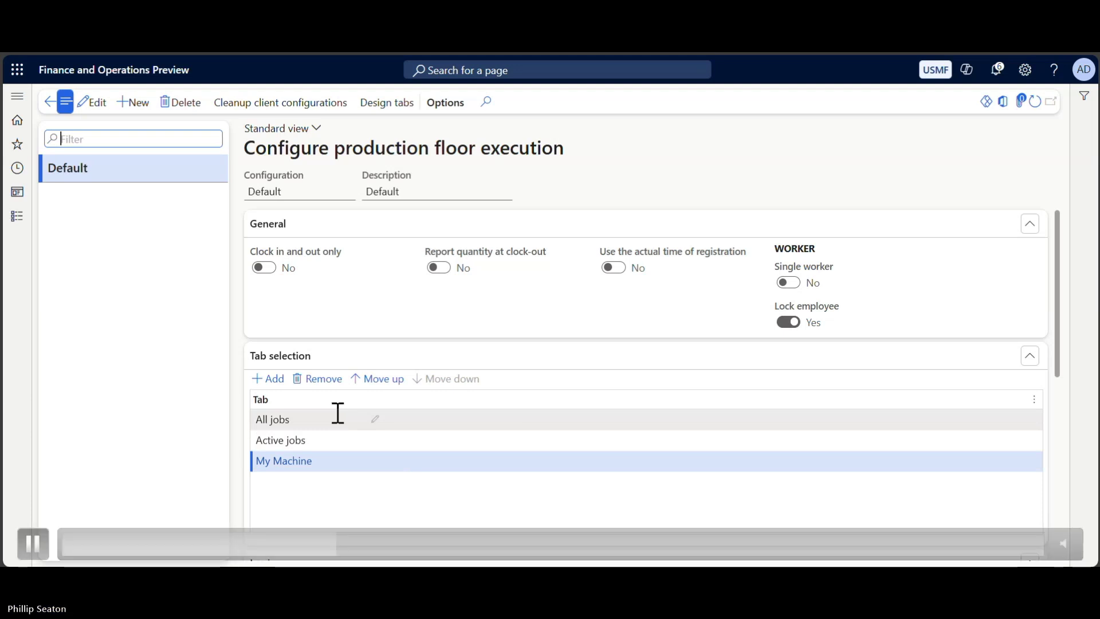
# Open Design tabs for the Default production floor configuration.
pyautogui.click(404, 109)
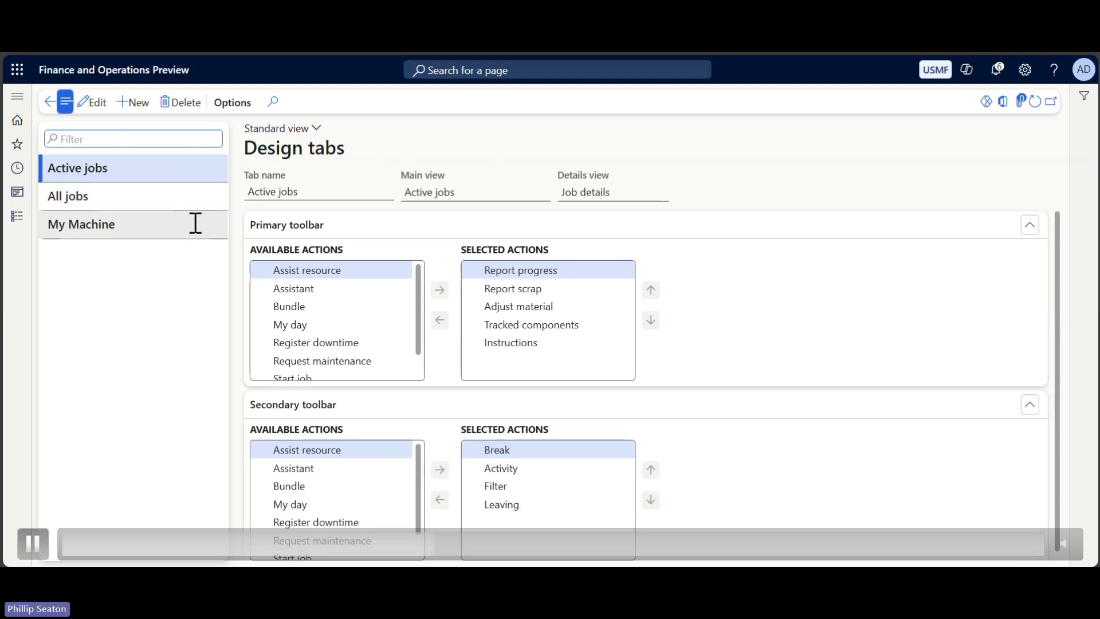
# Browse the Active jobs primary and secondary toolbar actions, then show the All jobs tab design.
pyautogui.click(437, 286)
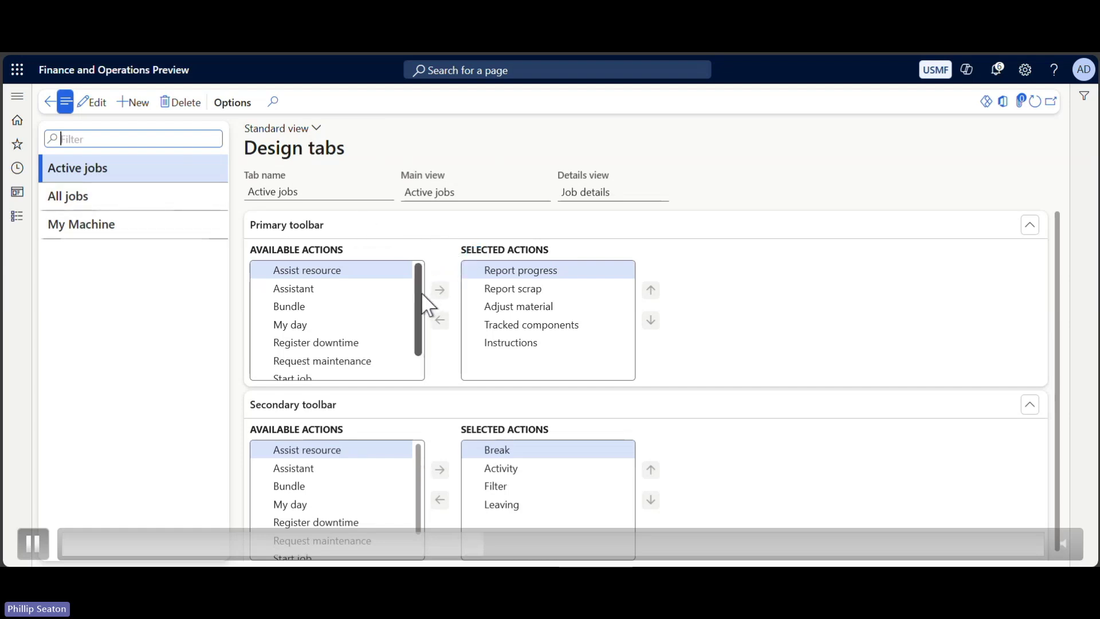
pyautogui.moveTo(423, 293); pyautogui.dragTo(424, 331)
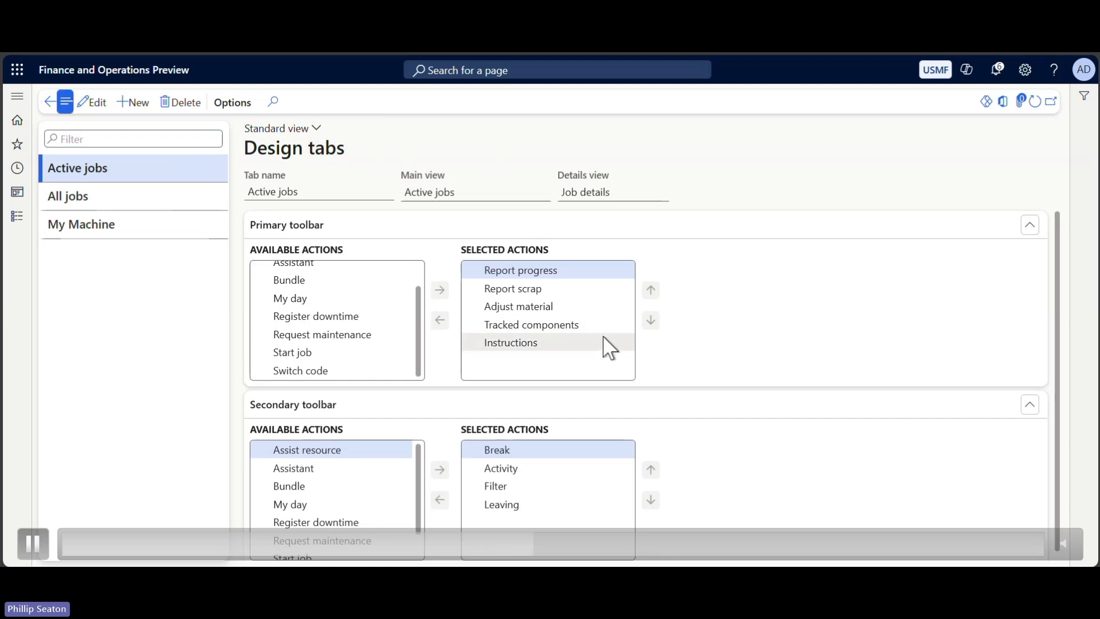
pyautogui.click(619, 273)
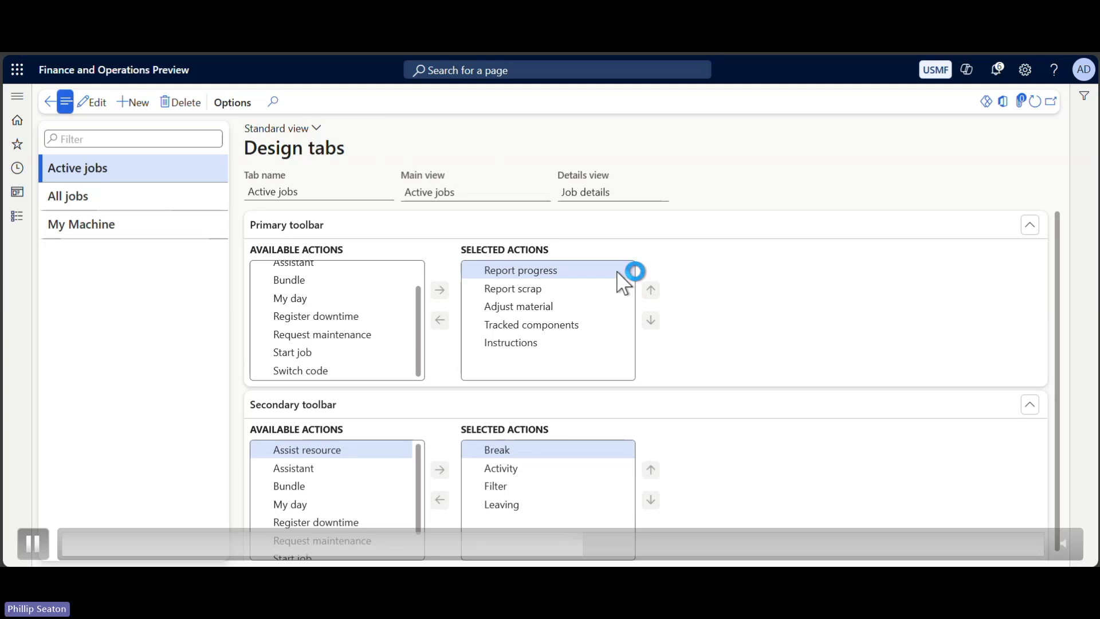
pyautogui.click(137, 200)
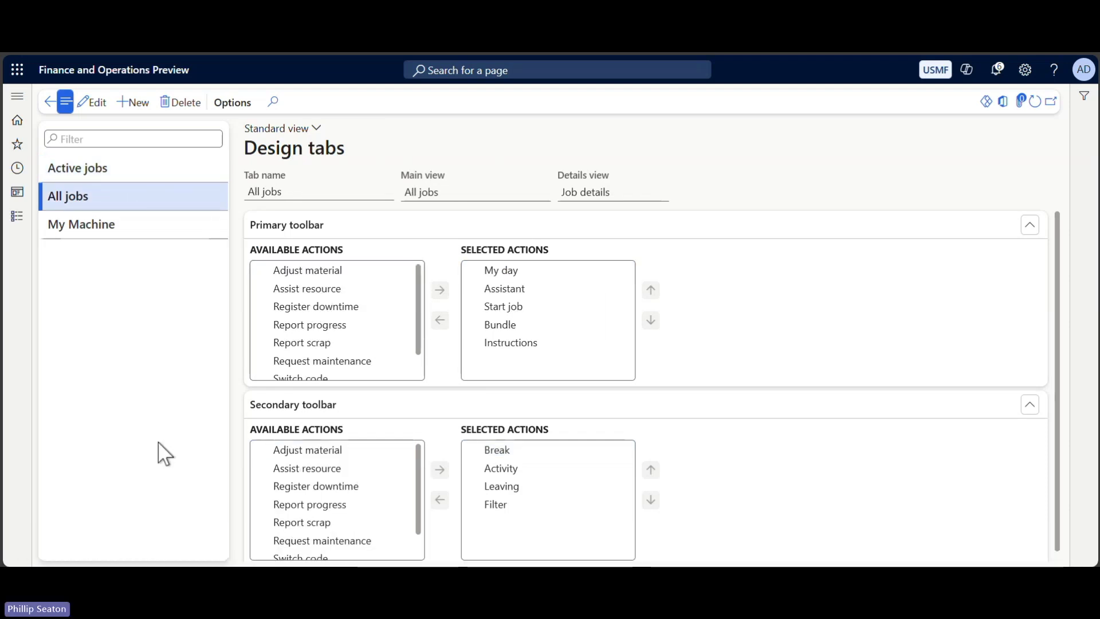
pyautogui.moveTo(422, 309); pyautogui.dragTo(423, 340)
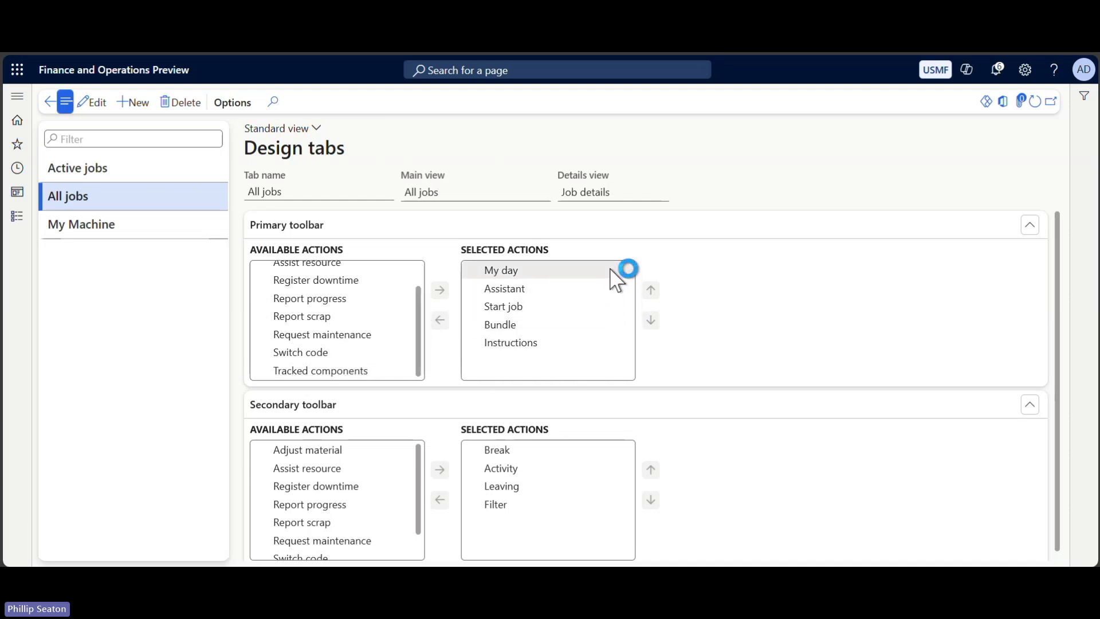
pyautogui.scroll(-1, 738, 478)
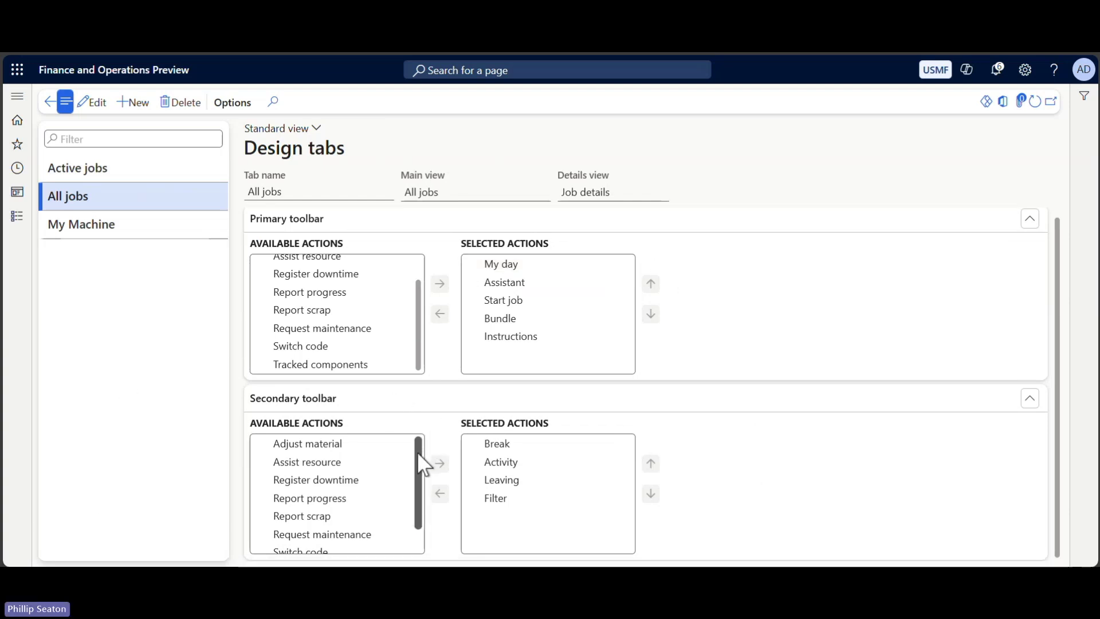
pyautogui.moveTo(417, 451); pyautogui.dragTo(415, 483)
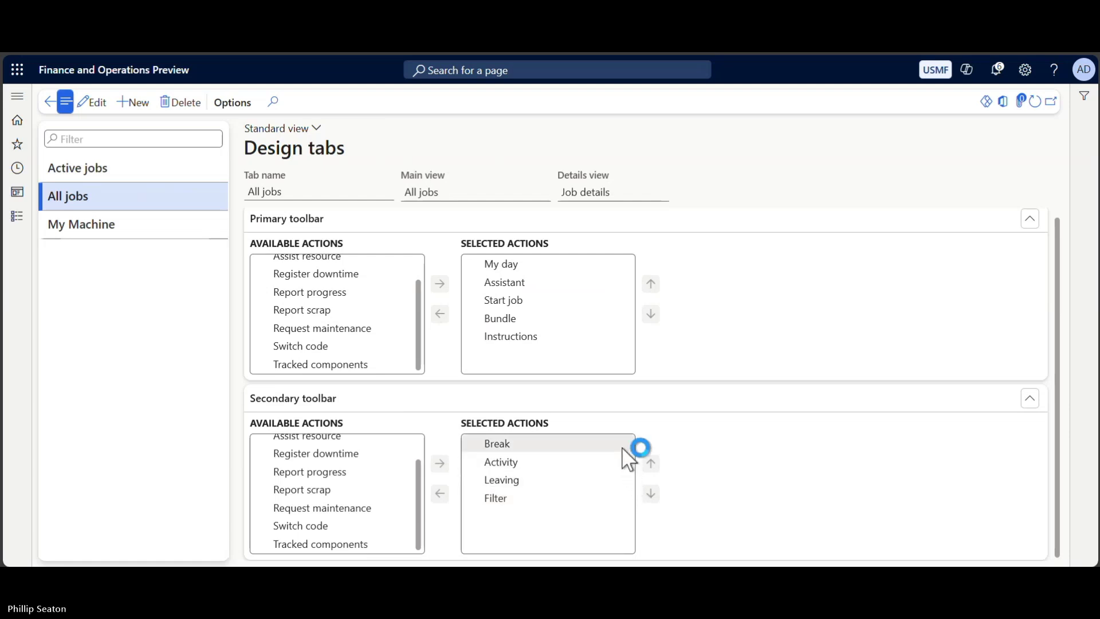
# Show the My Machine tab design and select its Request maintenance primary toolbar action.
pyautogui.click(95, 223)
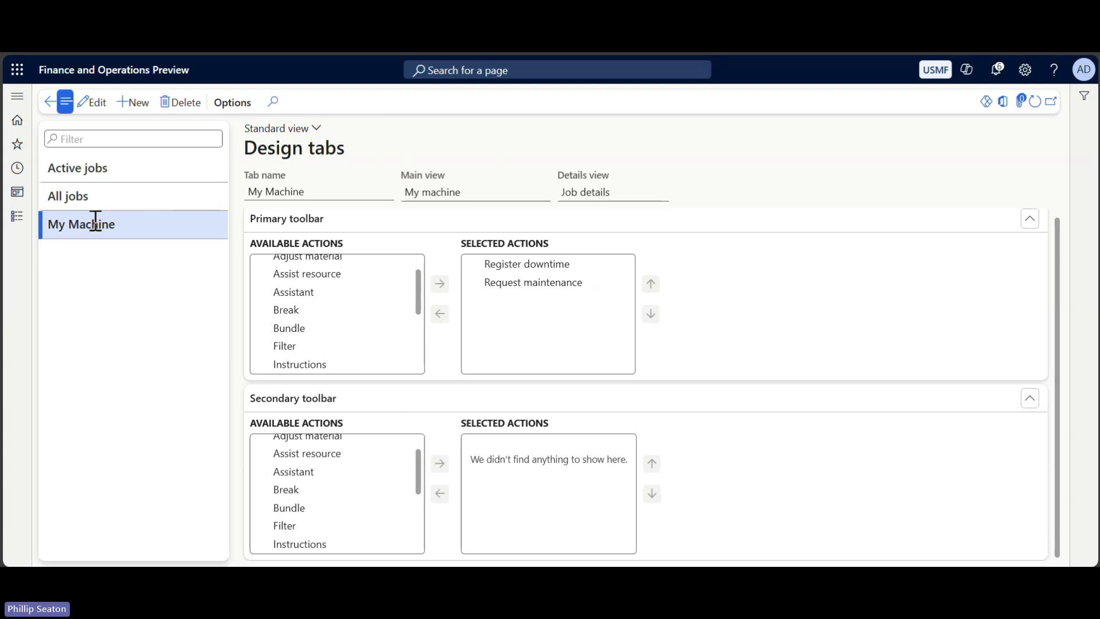
pyautogui.moveTo(419, 280); pyautogui.dragTo(411, 238)
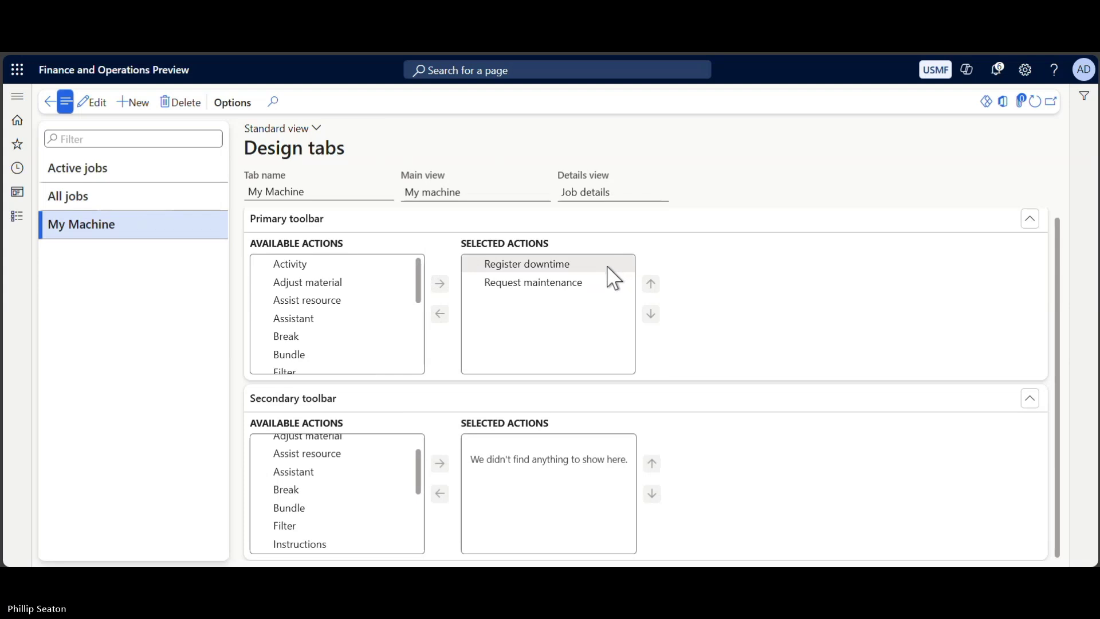
pyautogui.click(612, 283)
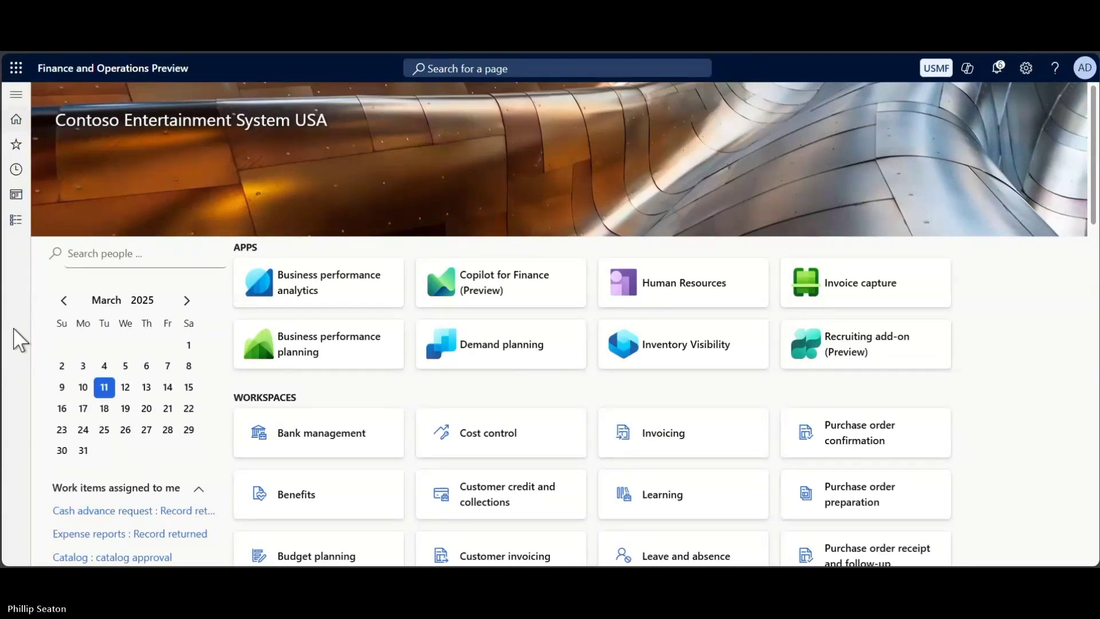
# Go to Production control > Production floor execution under Manufacturing execution.
pyautogui.moveTo(35, 337)
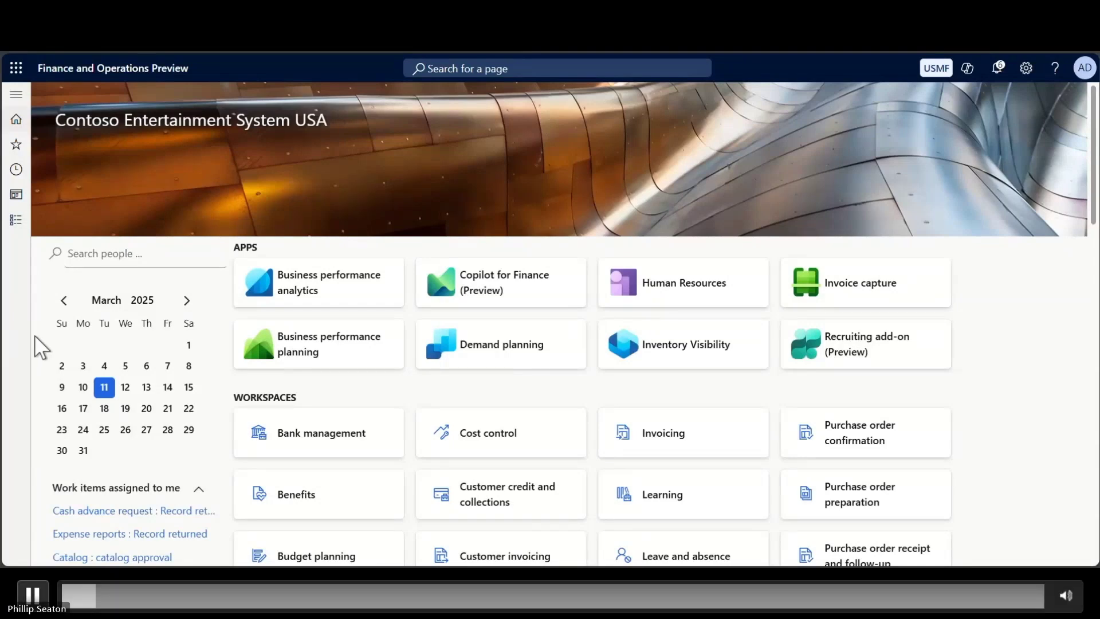
pyautogui.click(17, 218)
pyautogui.scroll(-5, 122, 336)
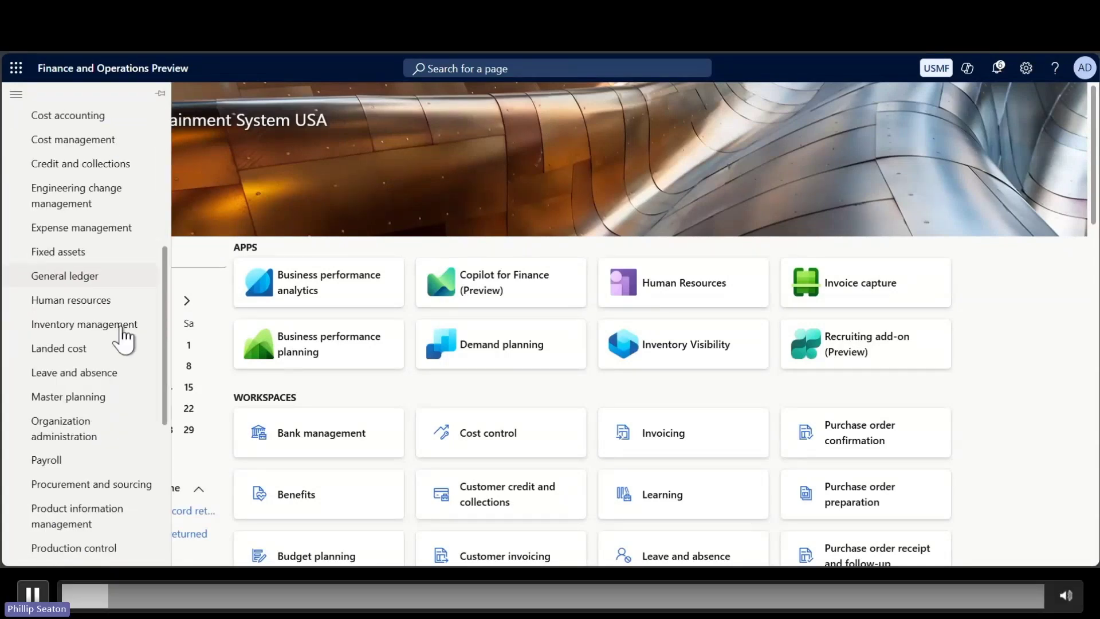
pyautogui.scroll(-3, 122, 337)
pyautogui.click(98, 312)
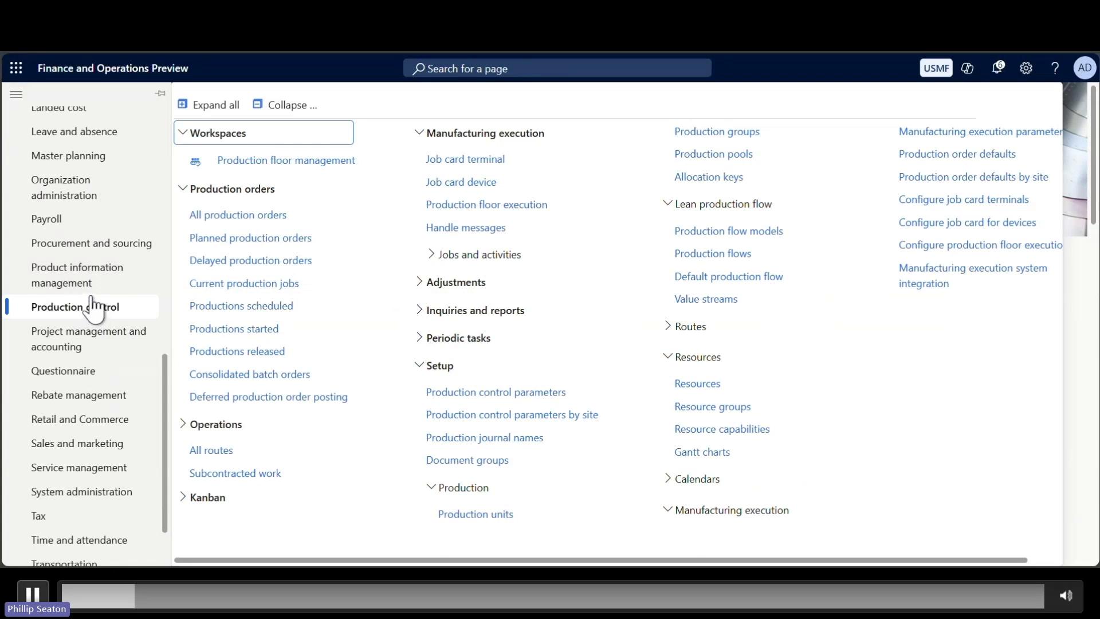
pyautogui.click(539, 222)
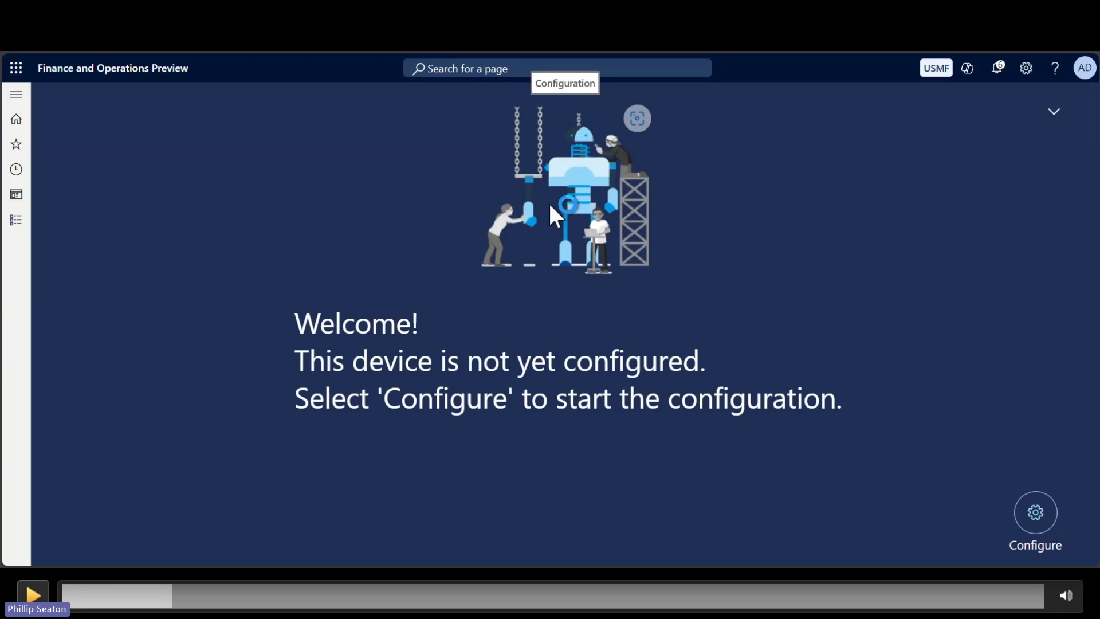
# Configure the device, sign in as the machine operator, and show the All jobs list.
pyautogui.press('space')
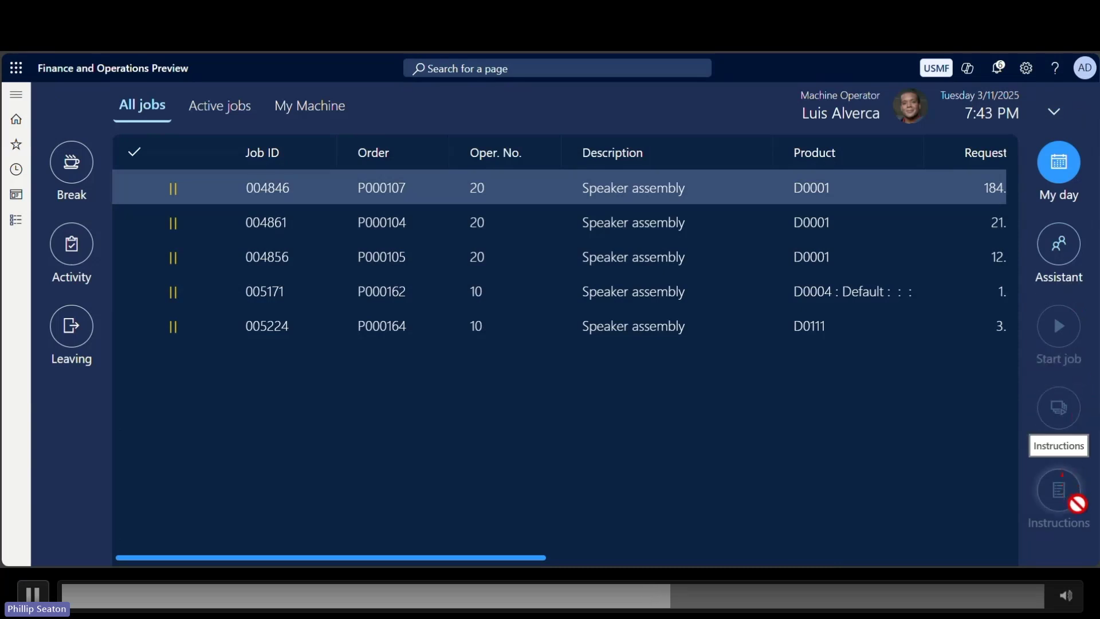
pyautogui.click(55, 92)
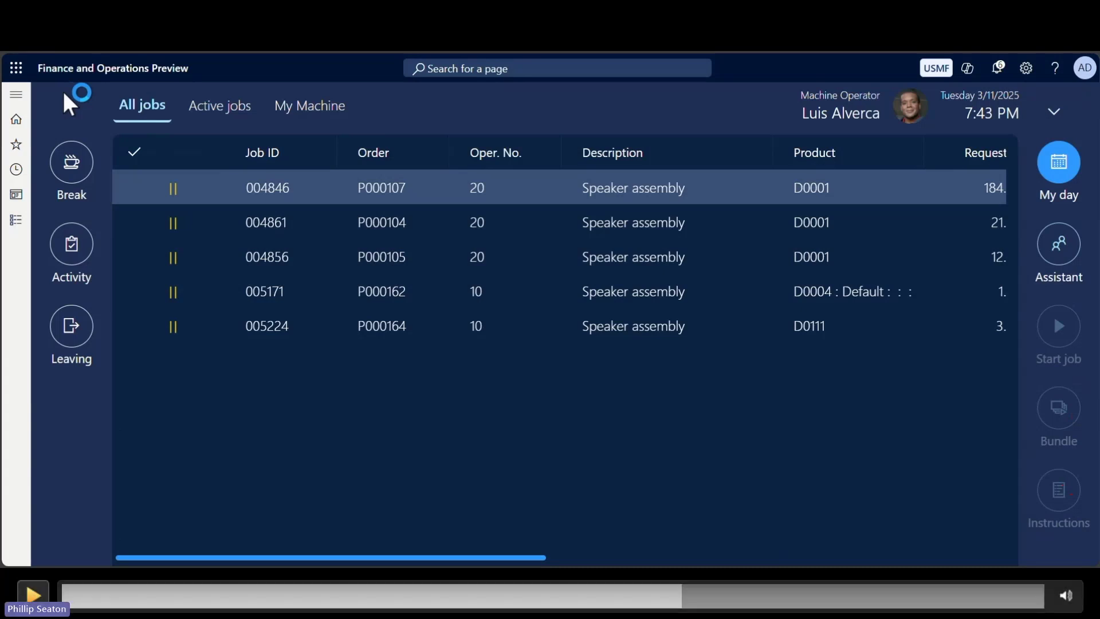
# Put the machine operator on a Break for lunch.
pyautogui.press('space')
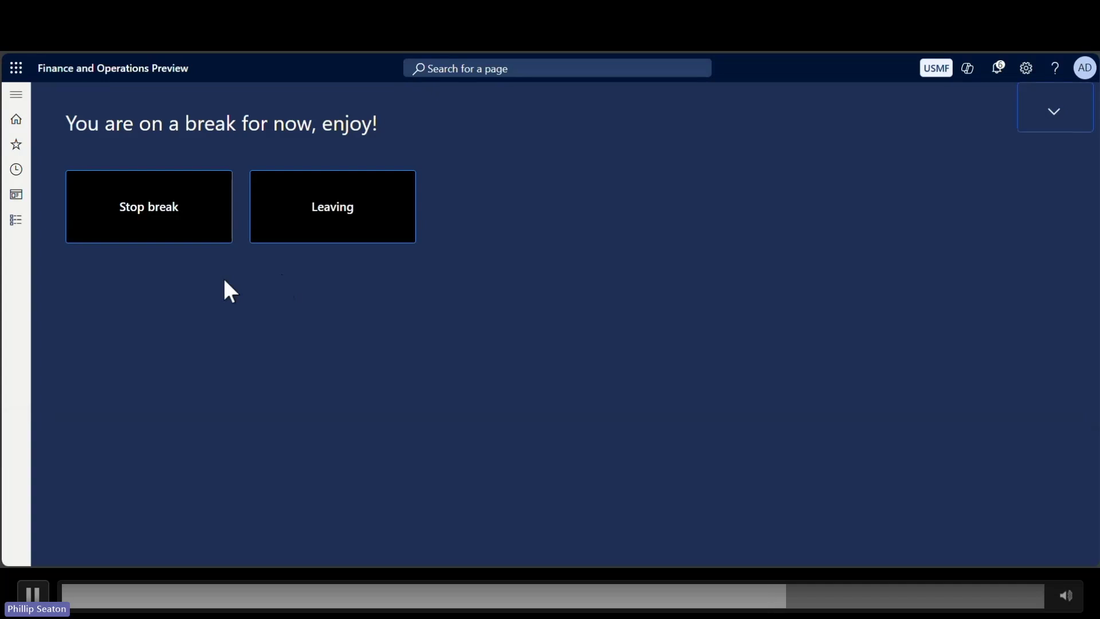
# End the break, start the Team Meetings indirect activity, then stop it.
pyautogui.click(126, 219)
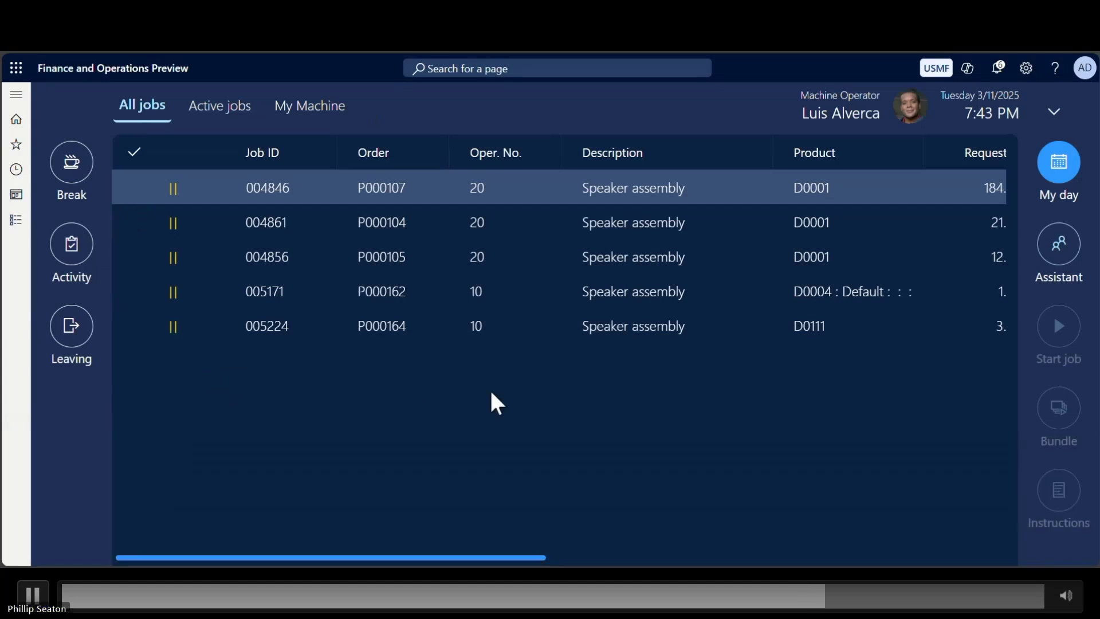
pyautogui.click(80, 264)
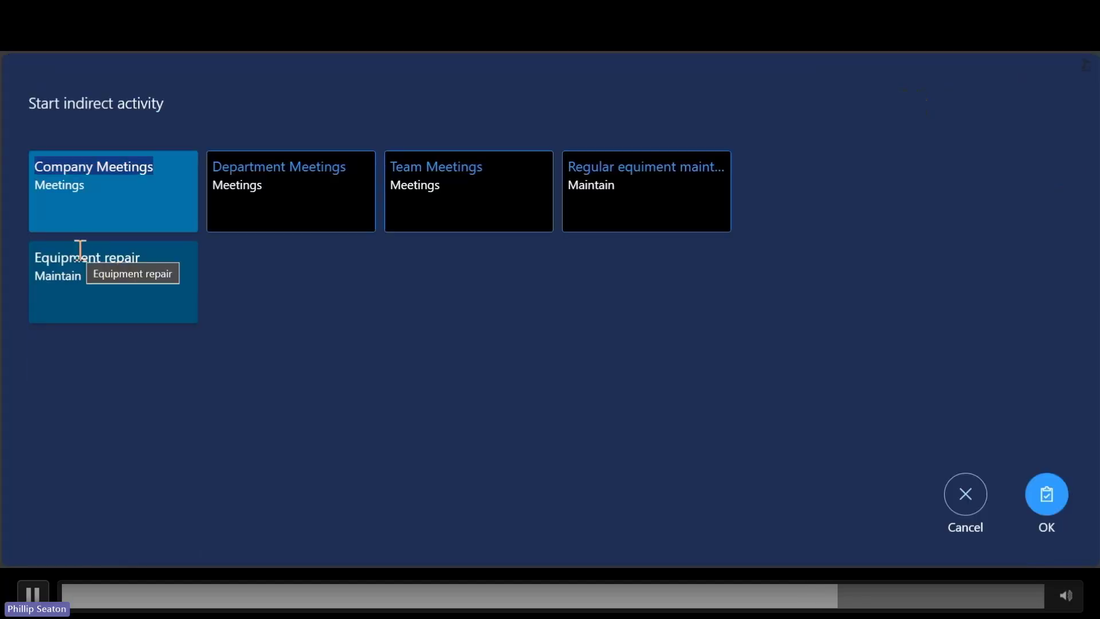
pyautogui.click(482, 164)
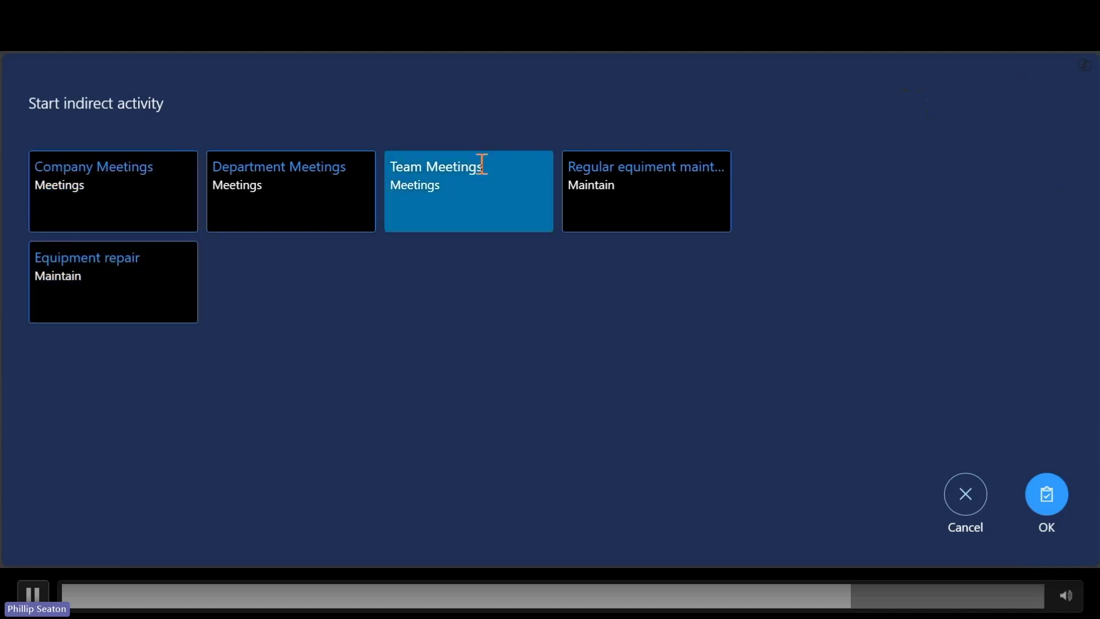
pyautogui.rightClick(1060, 507)
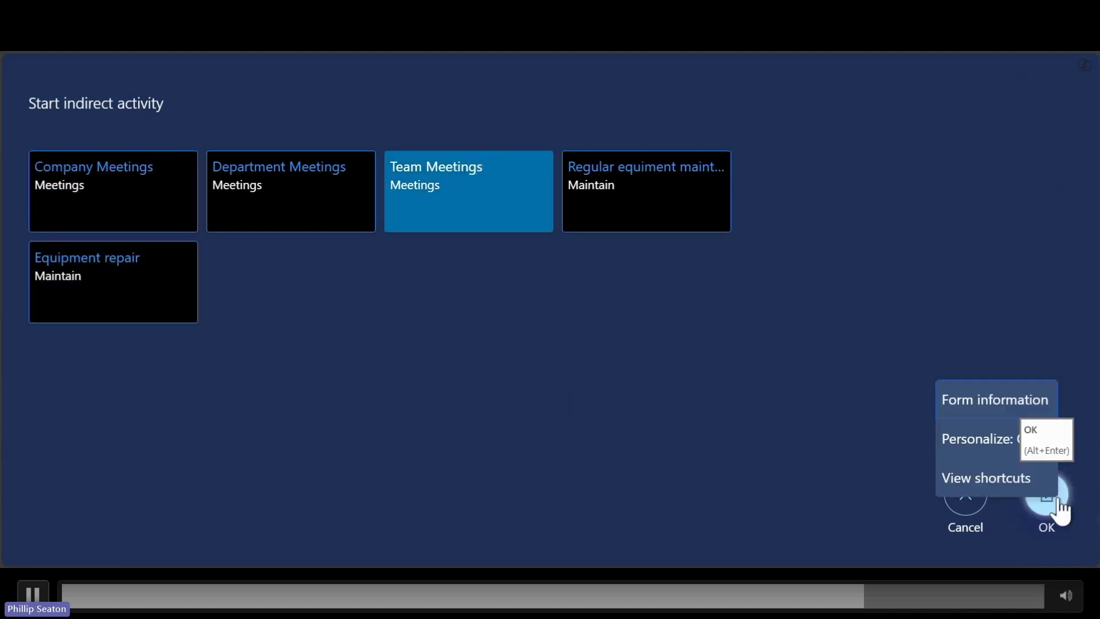
pyautogui.click(1059, 505)
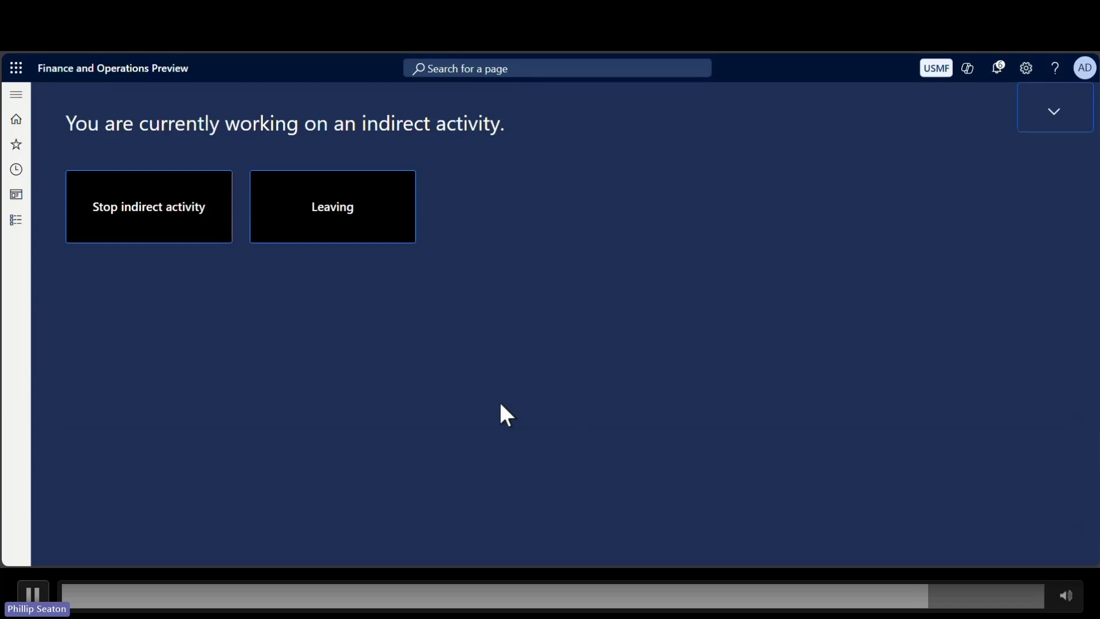
pyautogui.click(138, 224)
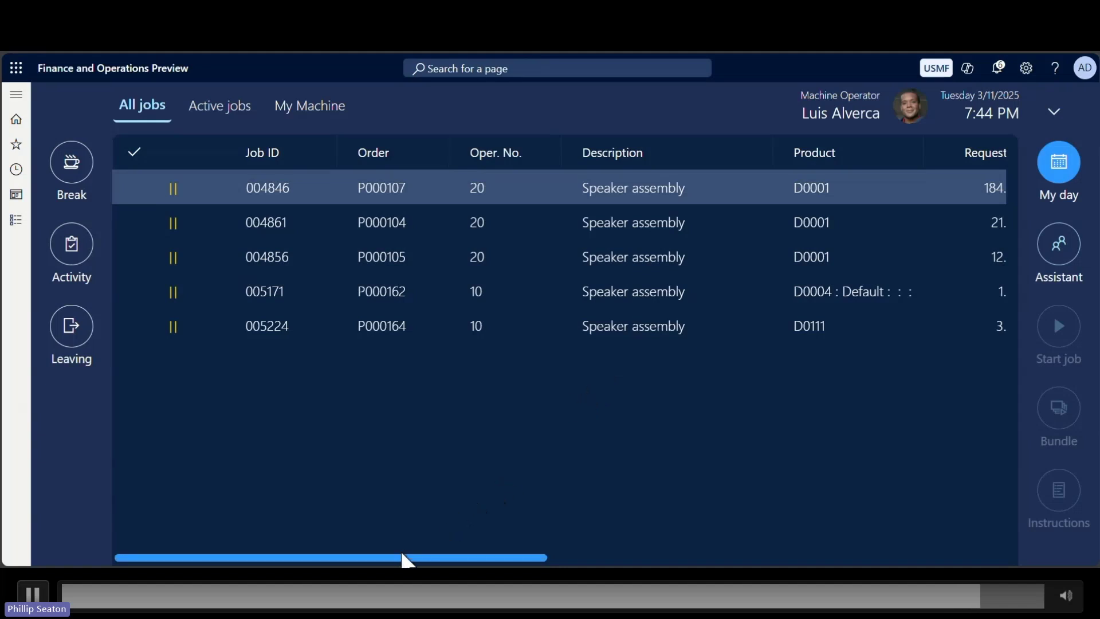
pyautogui.click(1064, 174)
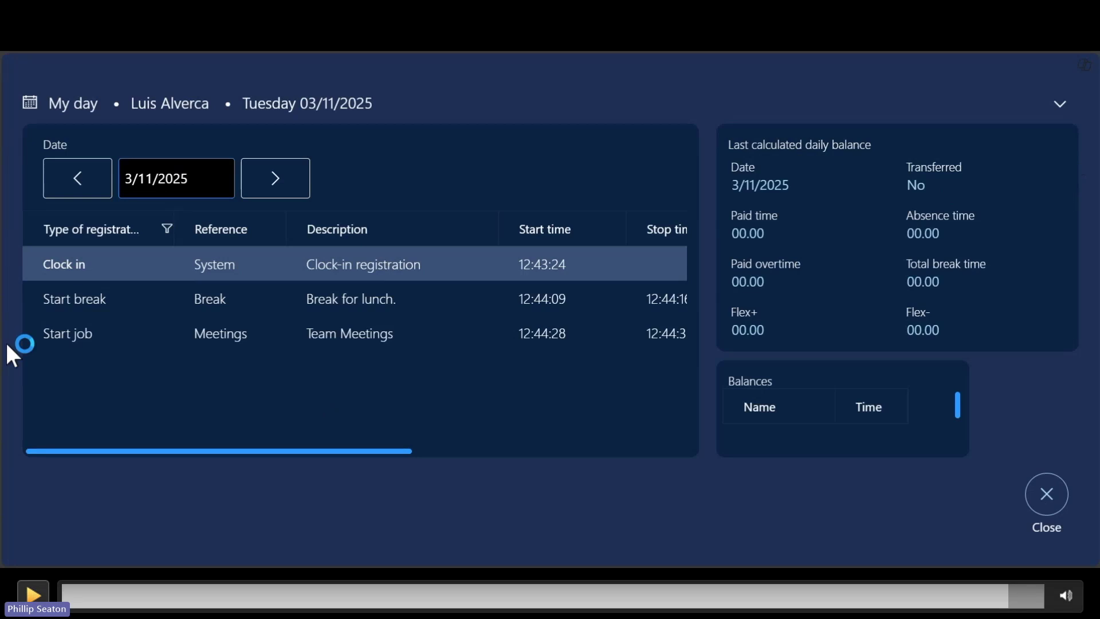
pyautogui.press('space')
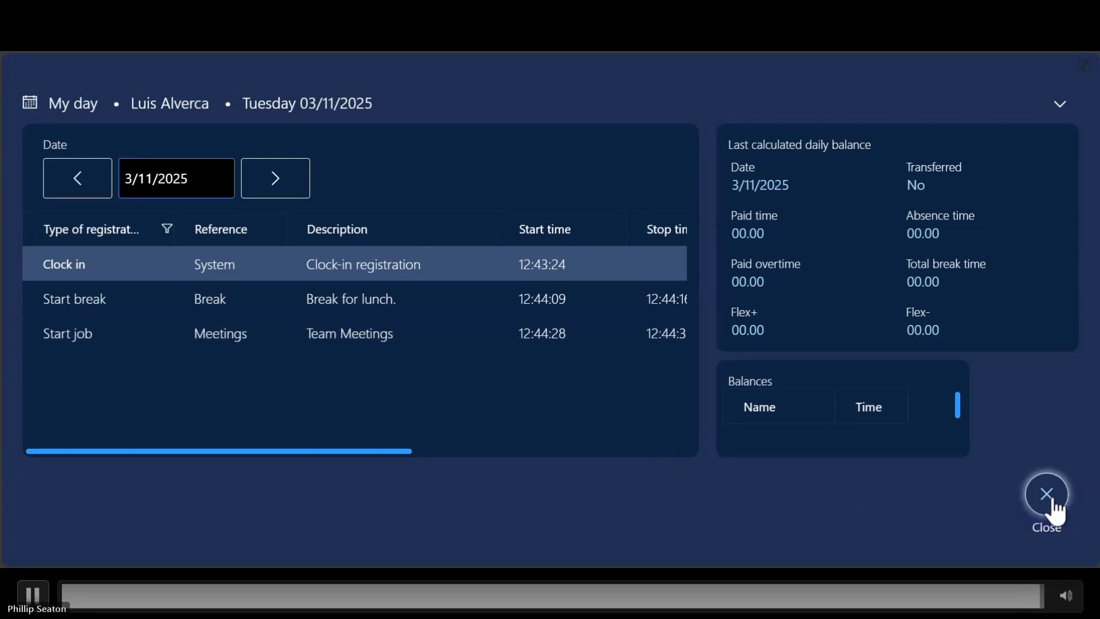
pyautogui.press('space')
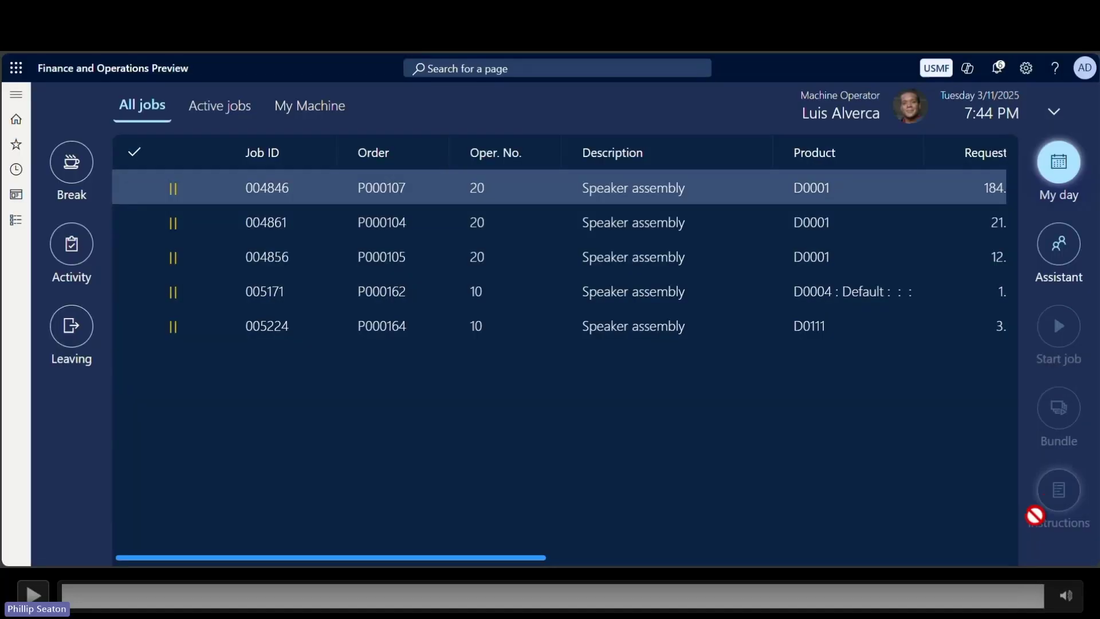
pyautogui.press('Right')
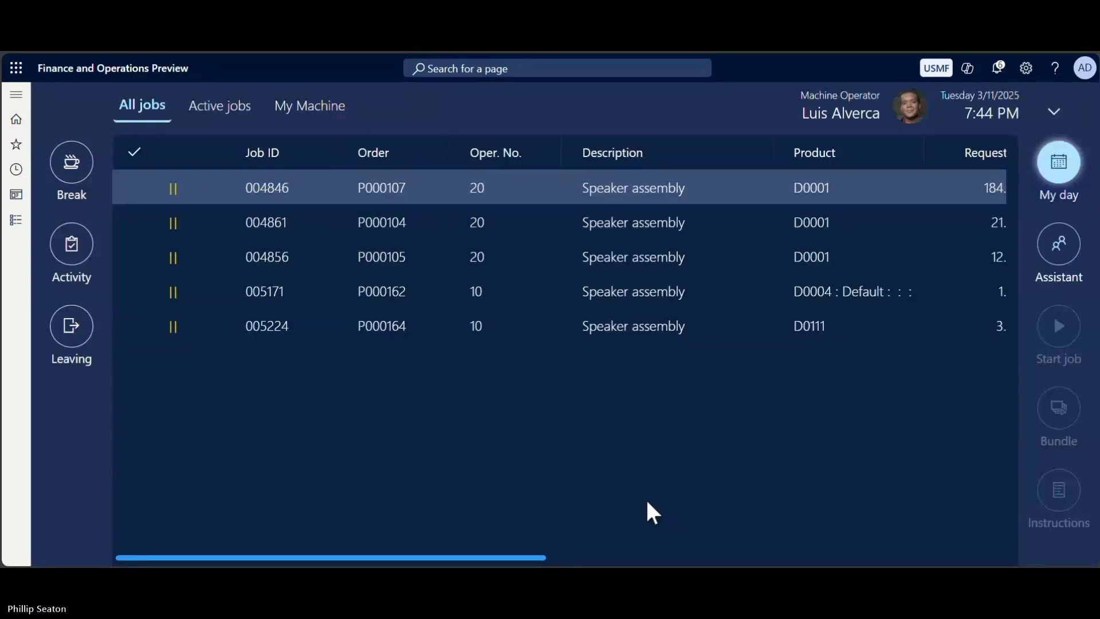
pyautogui.click(134, 187)
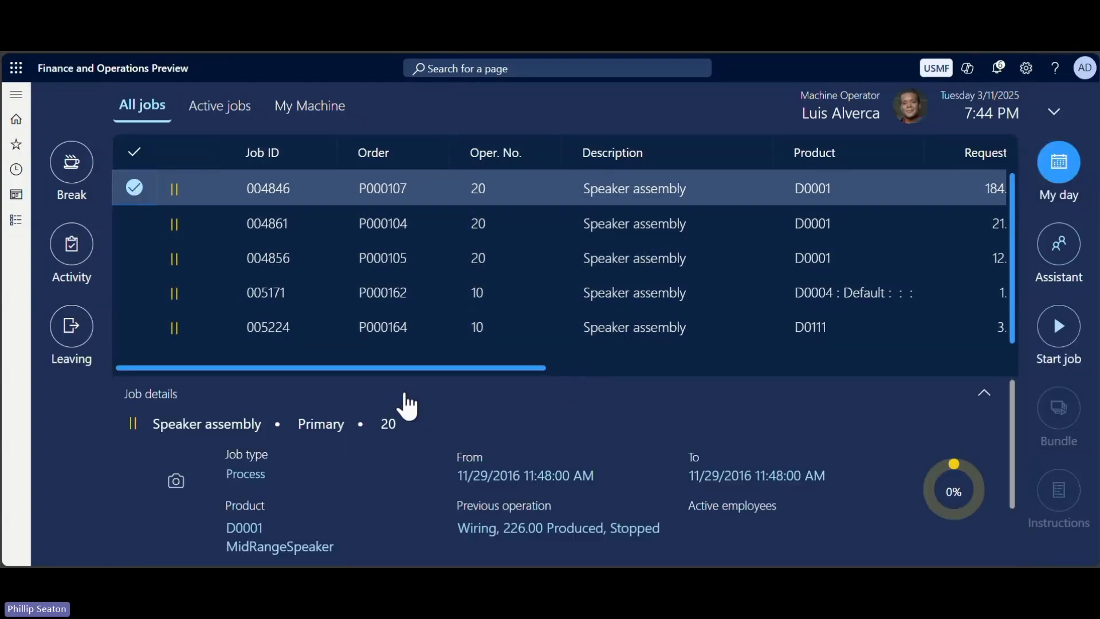
# Start job 004846 for order P000107 with quantity 10 instead of 184.
pyautogui.moveTo(429, 367); pyautogui.dragTo(253, 369)
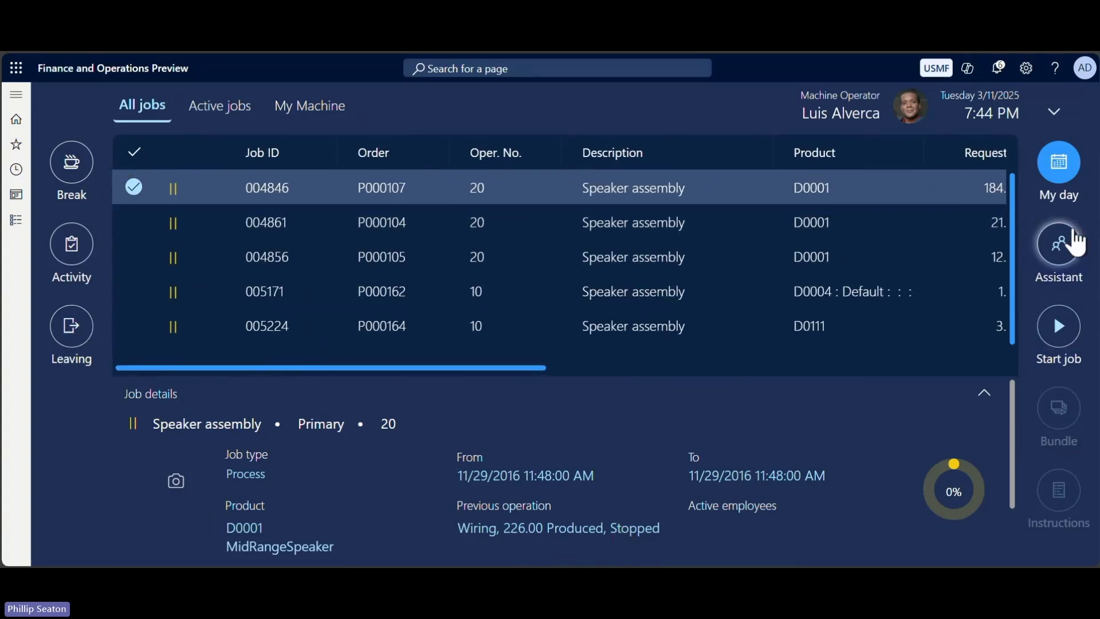
pyautogui.click(1067, 324)
pyautogui.click(623, 180)
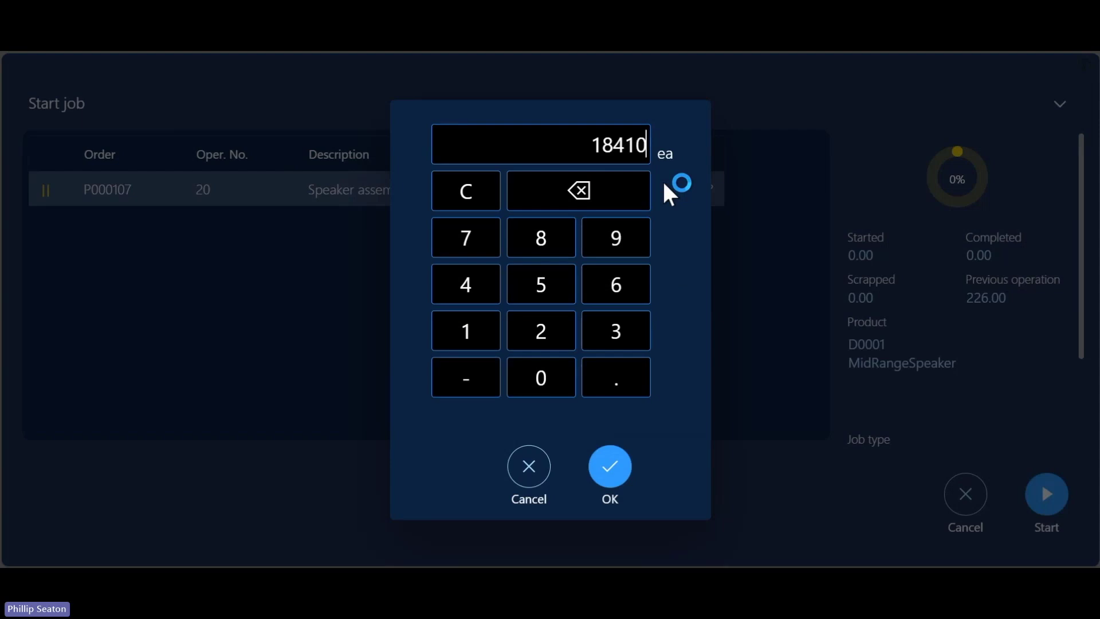
pyautogui.press('BackSpace')
pyautogui.press('BackSpace')
pyautogui.press('BackSpace')
pyautogui.write('10')
pyautogui.click(611, 469)
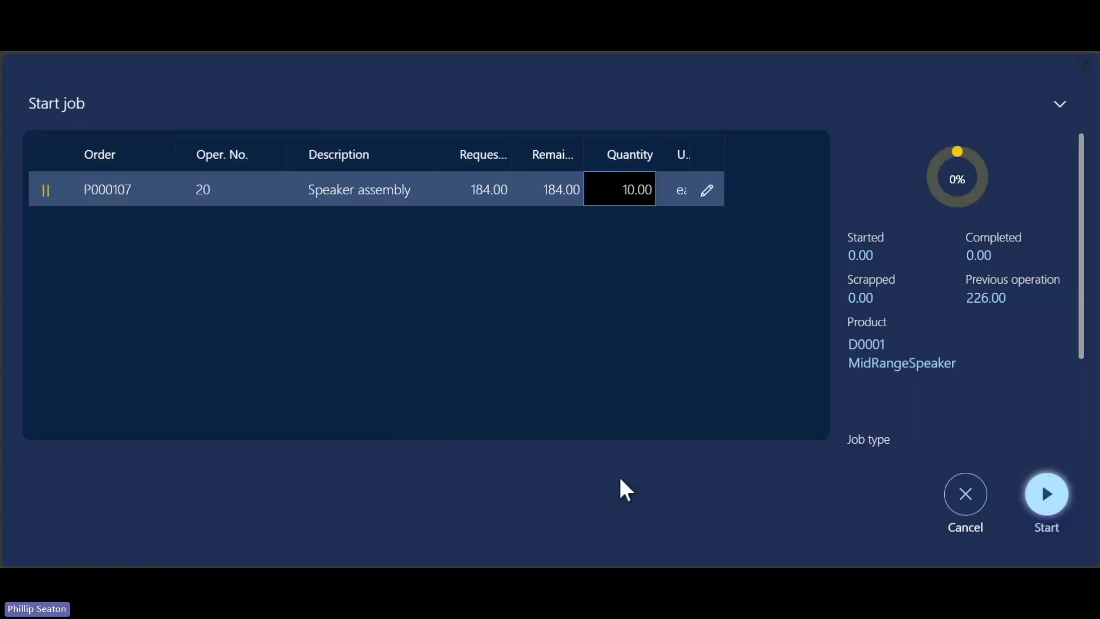
pyautogui.click(1059, 496)
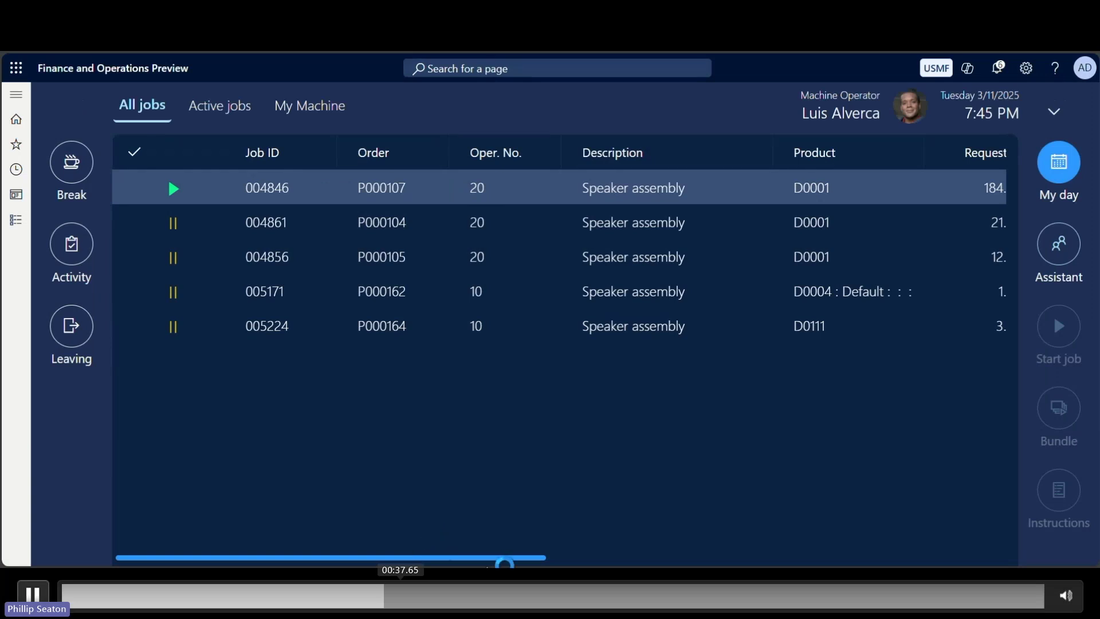
pyautogui.click(201, 114)
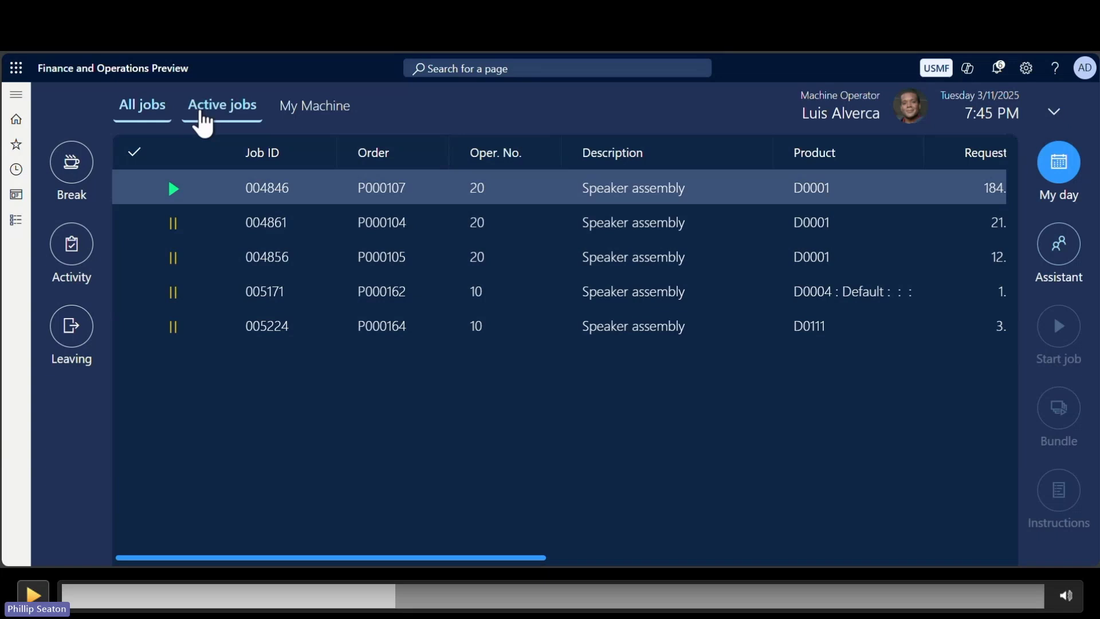
# Enter a progress quantity of 2 for the running P000107 speaker assembly job.
pyautogui.press('space')
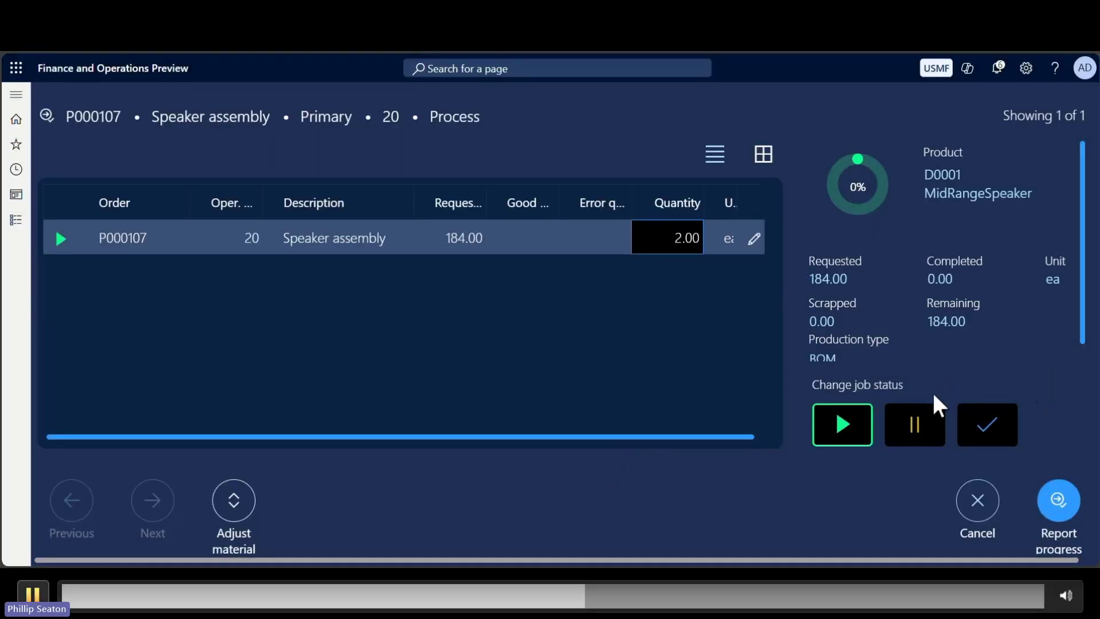
# Post the 2.00 good quantity on job 004846 and go back to Active jobs.
pyautogui.click(32, 594)
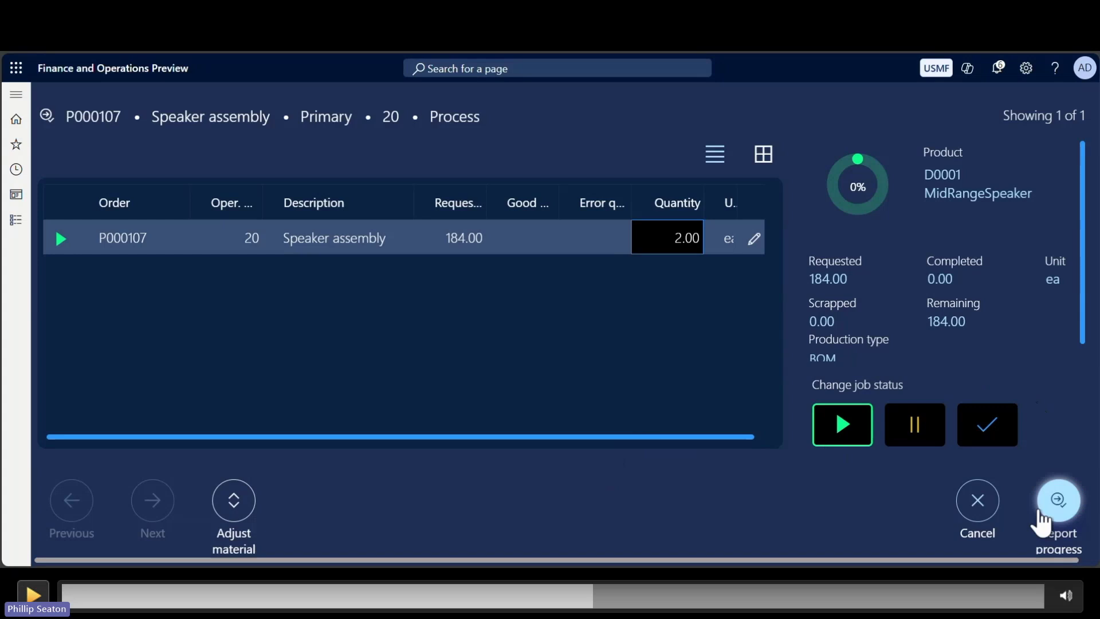
pyautogui.press('space')
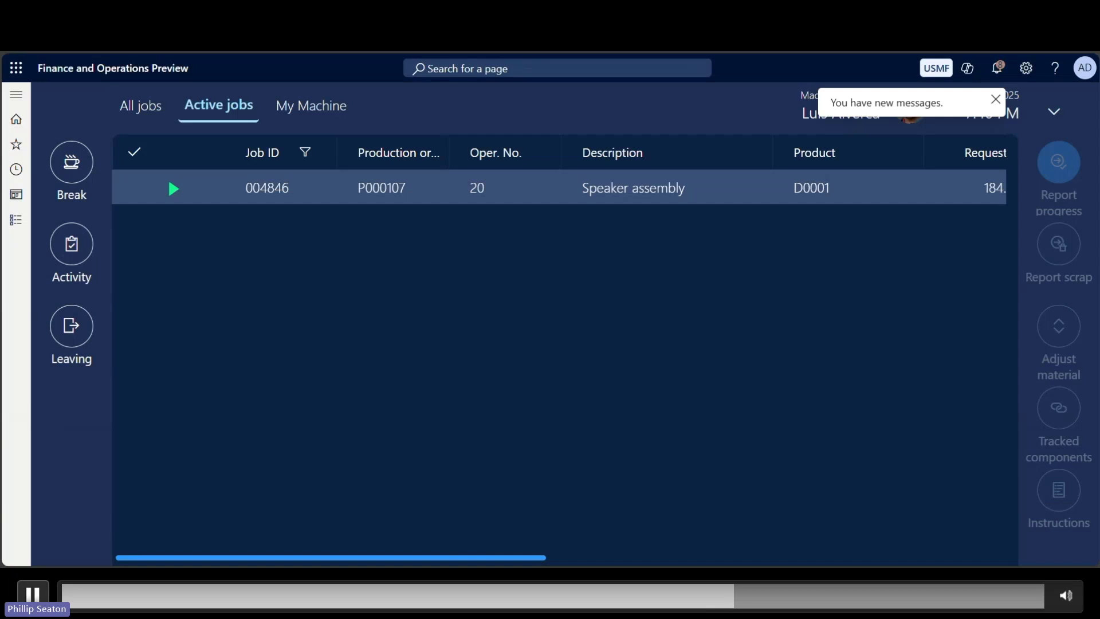
# Scroll the Active jobs grid to confirm job 004846 shows 10 started, 2 completed, 182 remaining.
pyautogui.moveTo(312, 557); pyautogui.dragTo(455, 562)
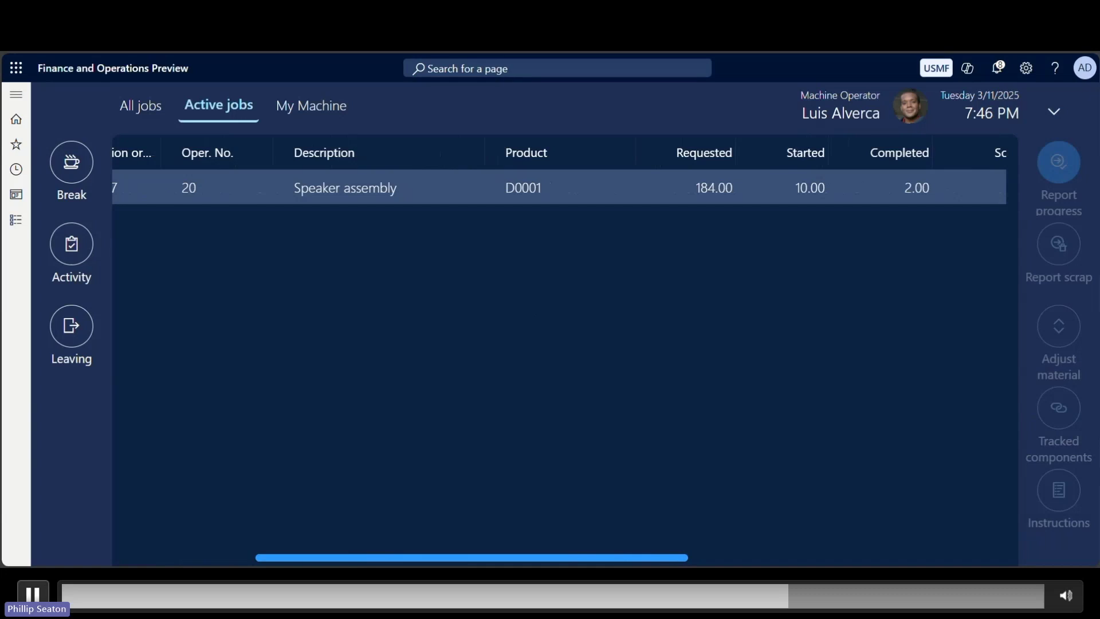
pyautogui.moveTo(457, 561); pyautogui.dragTo(473, 561)
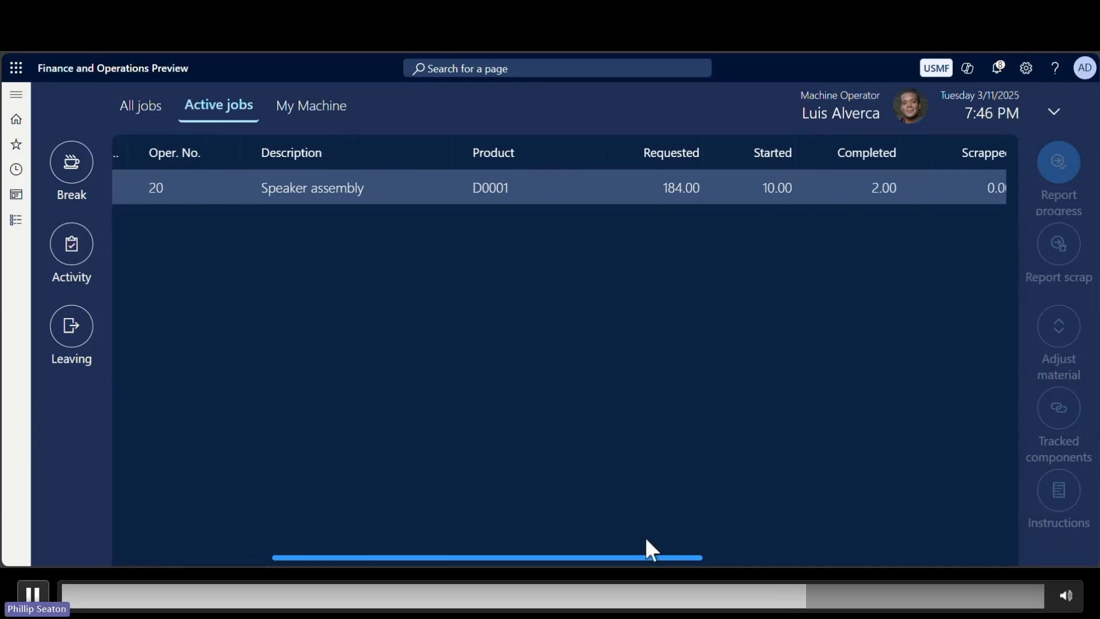
pyautogui.moveTo(634, 560); pyautogui.dragTo(750, 560)
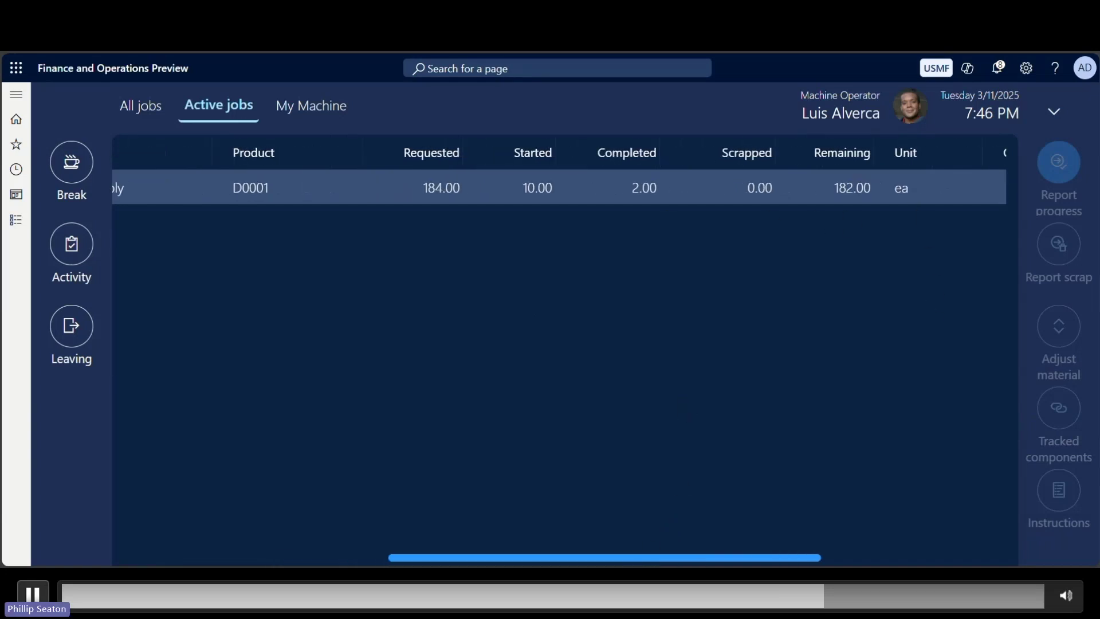
# Select job 004846 and begin a scrap report with quantity 1.
pyautogui.click(140, 186)
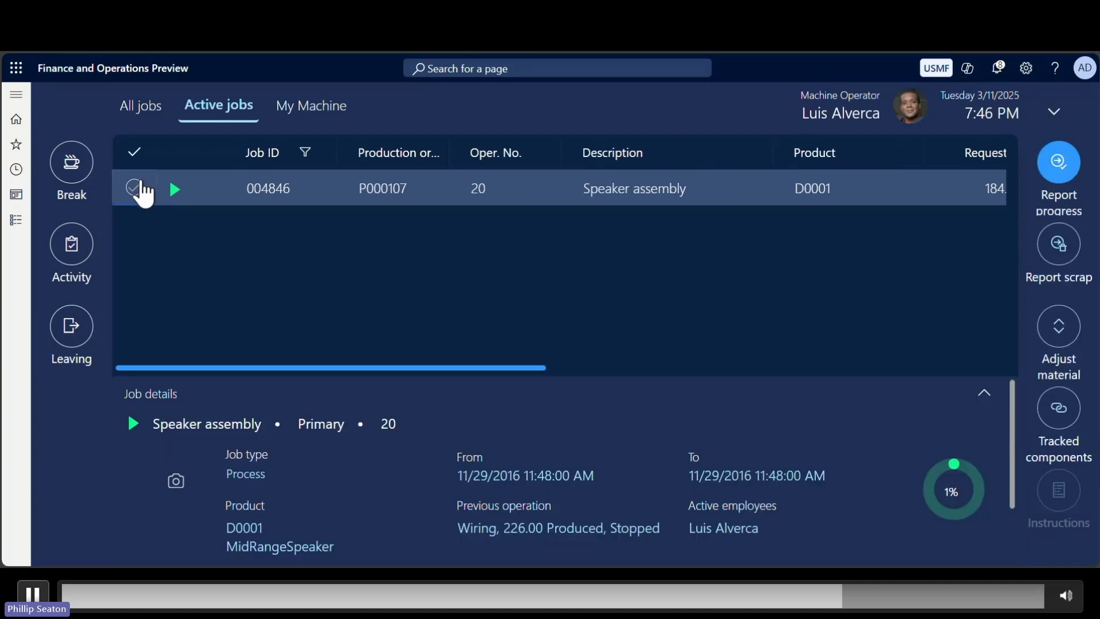
pyautogui.click(1066, 244)
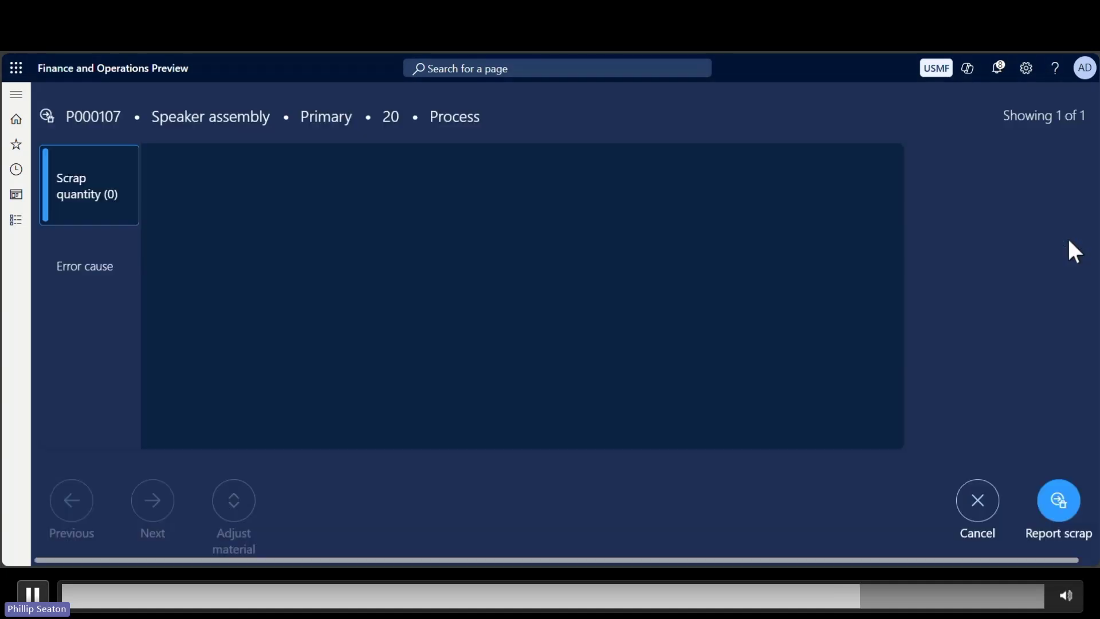
pyautogui.click(541, 177)
pyautogui.write('1')
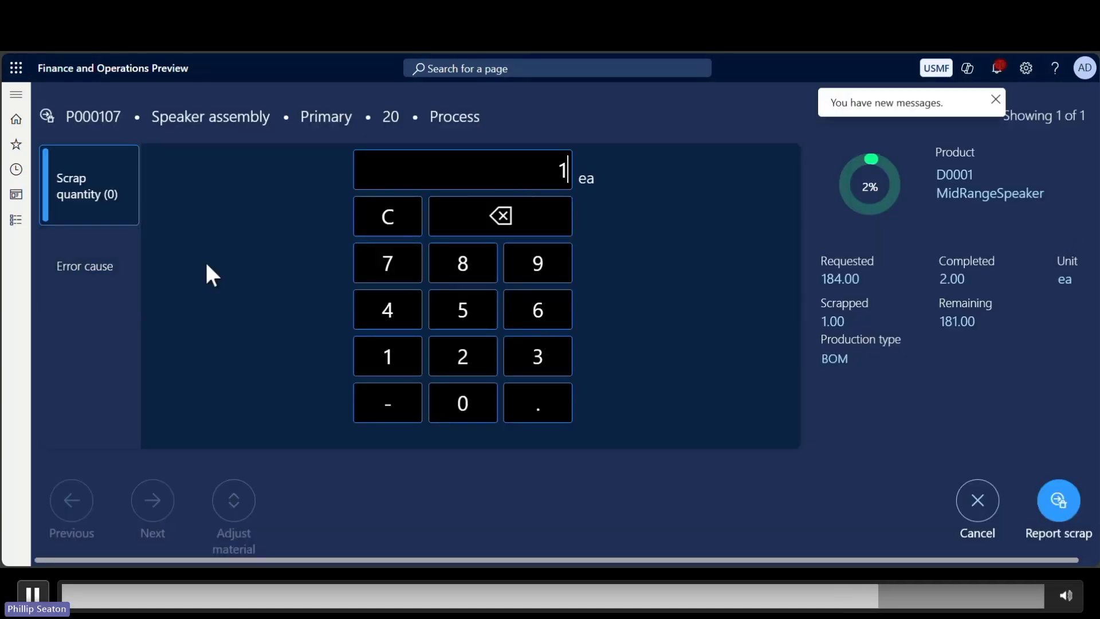
# Set the scrap error cause to Operator and submit the scrap report.
pyautogui.click(64, 284)
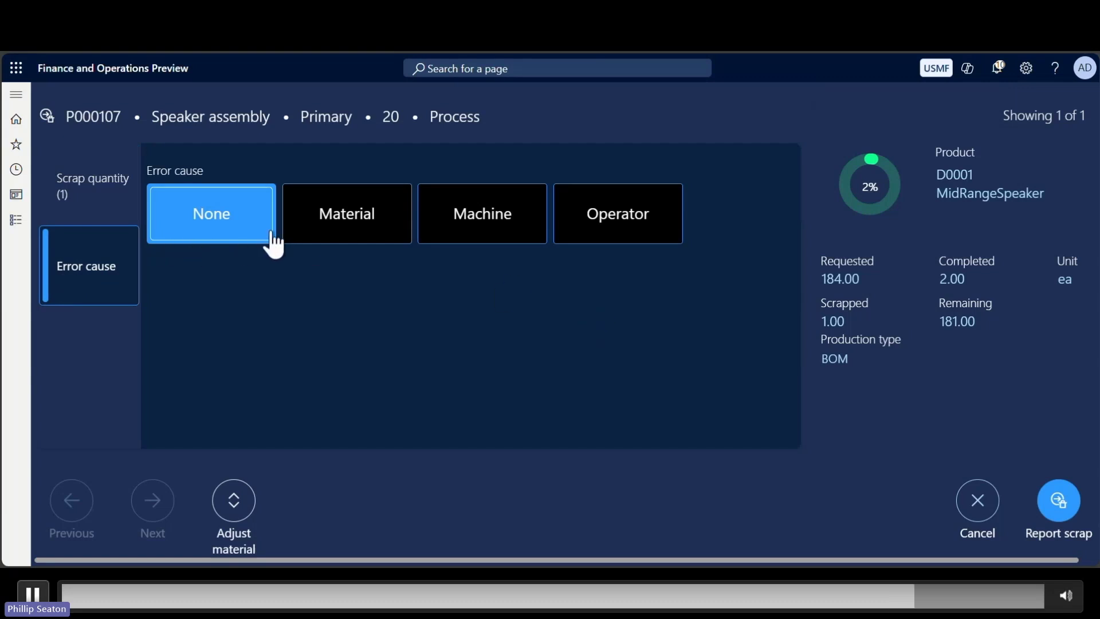
pyautogui.click(367, 237)
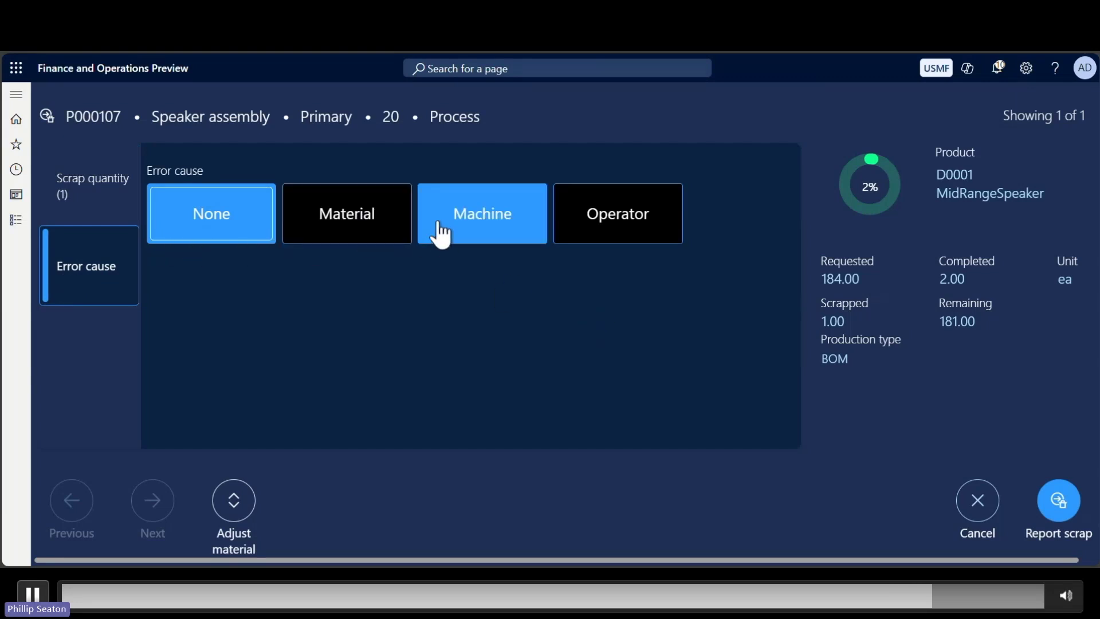
pyautogui.click(637, 238)
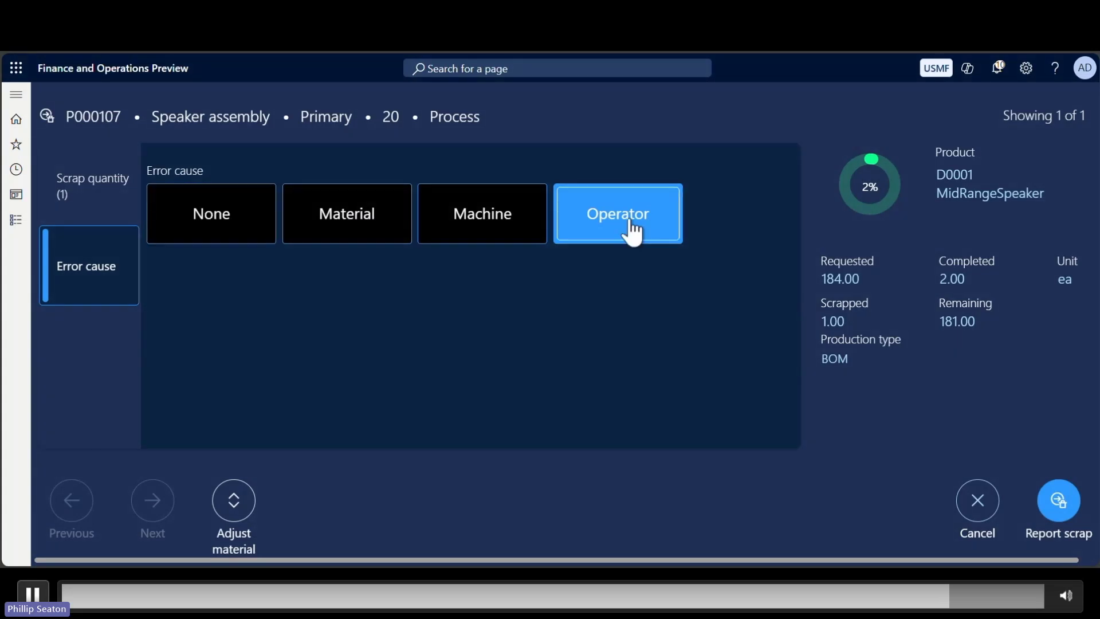
pyautogui.click(1062, 503)
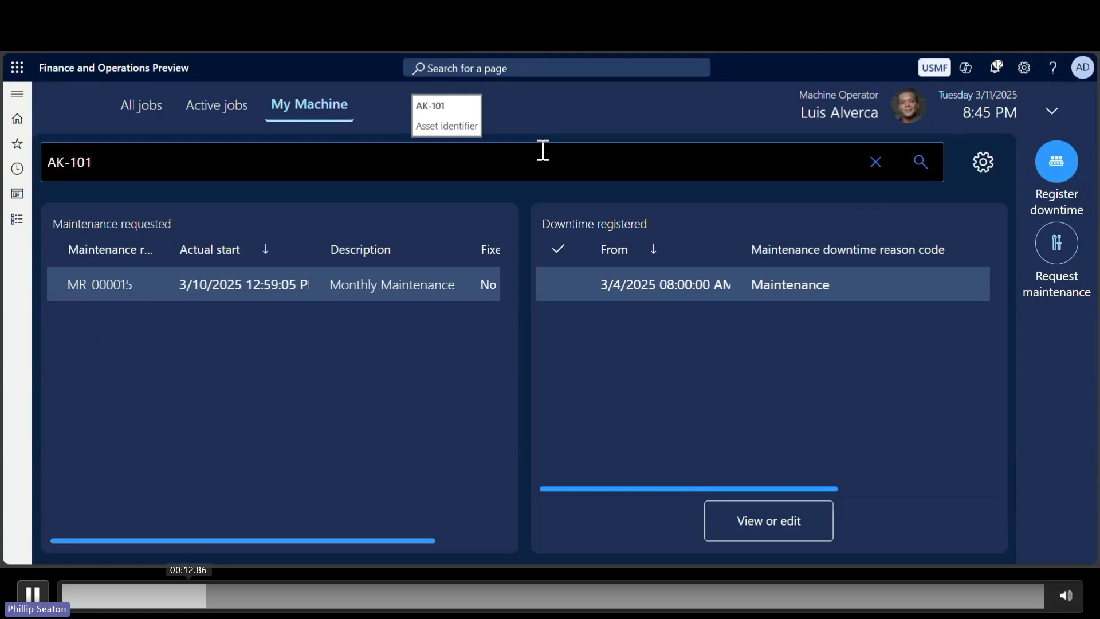
# Assign Fahrenheit to machine Counter 1 and Hours to Counter 2 in the counter settings.
pyautogui.click(987, 167)
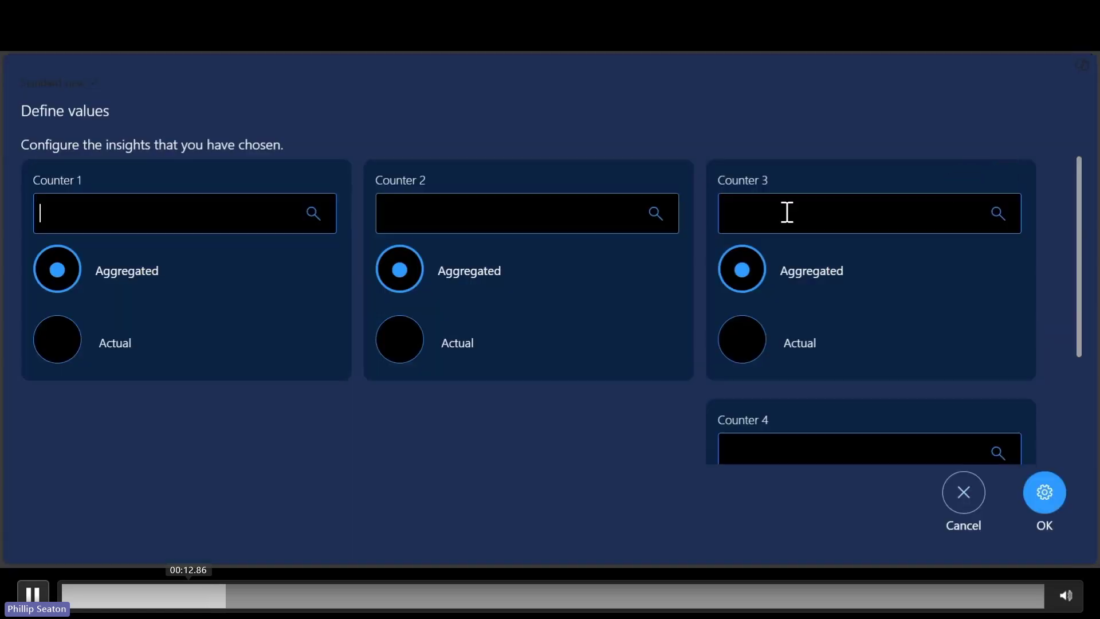
pyautogui.click(316, 218)
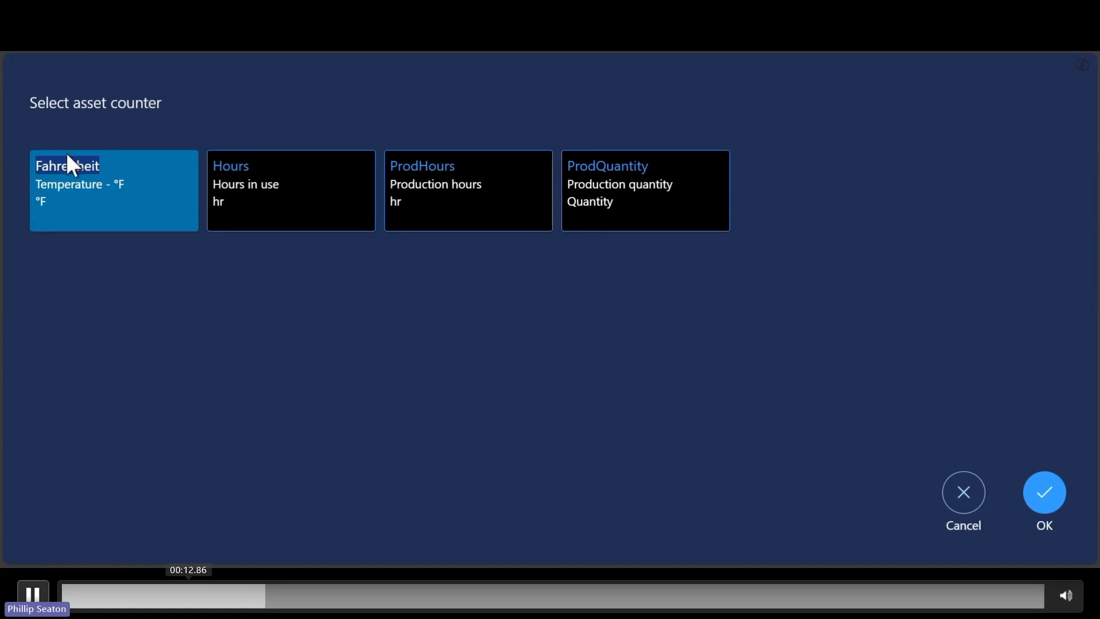
pyautogui.click(1048, 512)
pyautogui.click(657, 215)
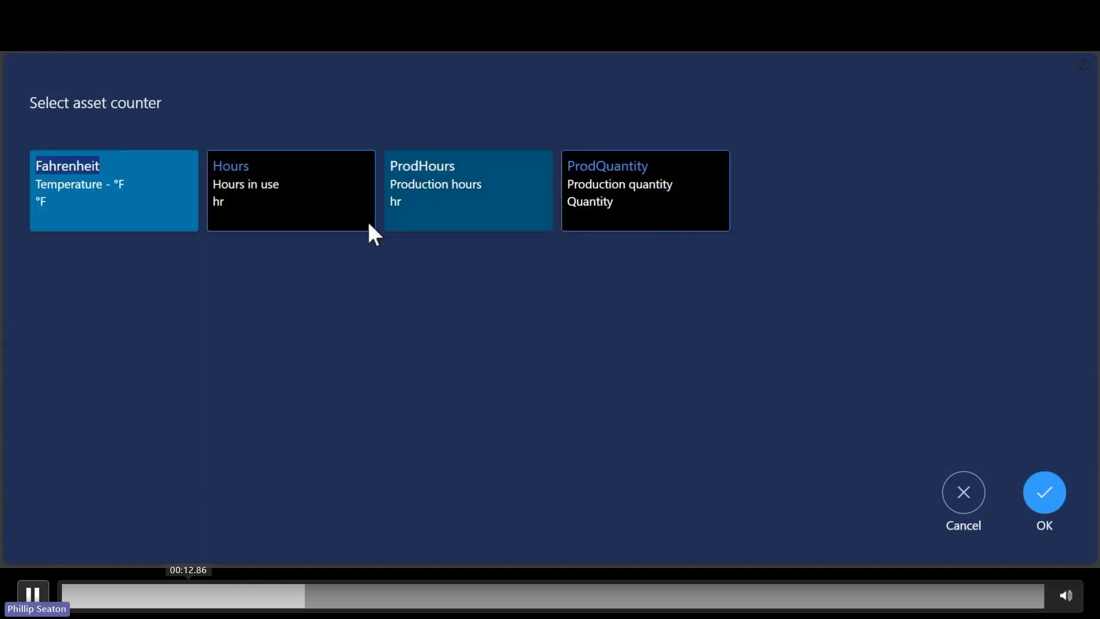
pyautogui.click(275, 201)
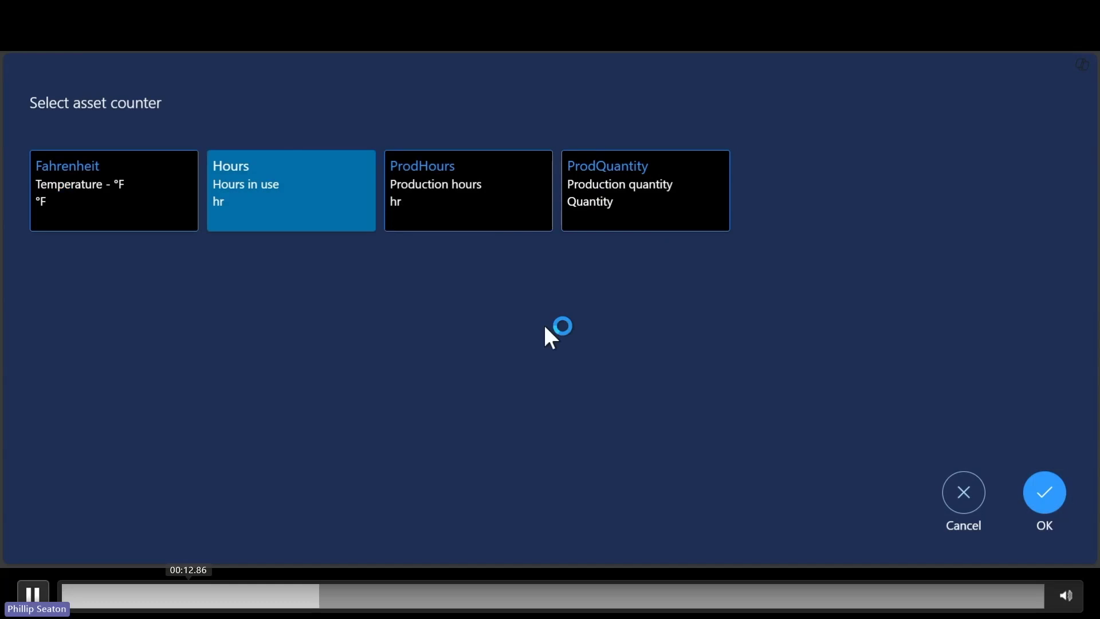
pyautogui.click(1046, 494)
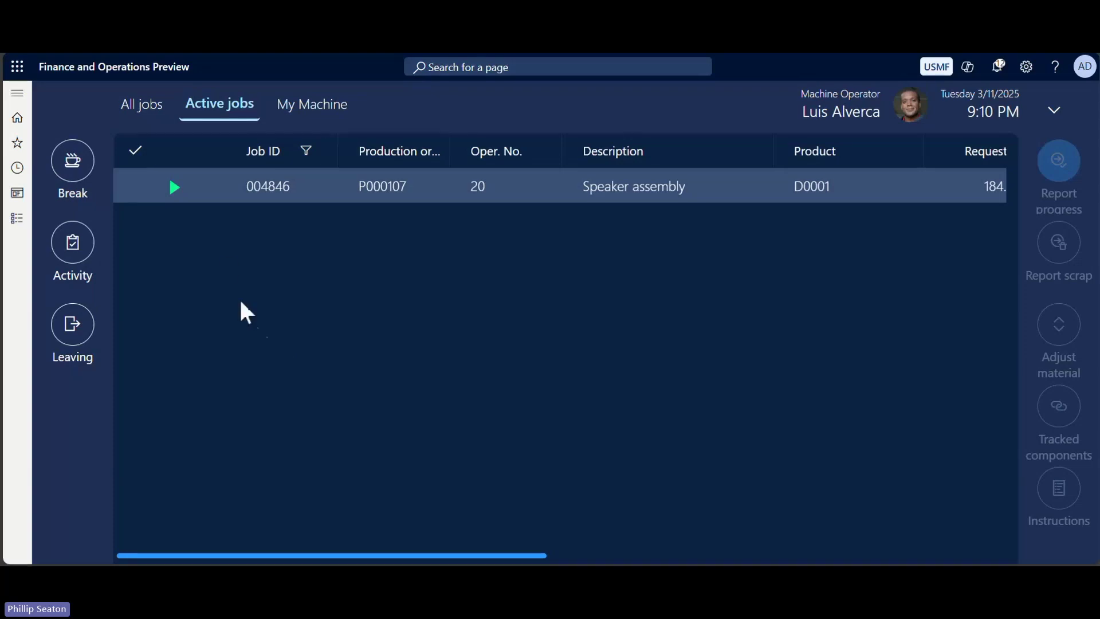
# Open Adjust material for job 004846 and review Mid-Range Speaker Unit stock by location.
pyautogui.click(130, 189)
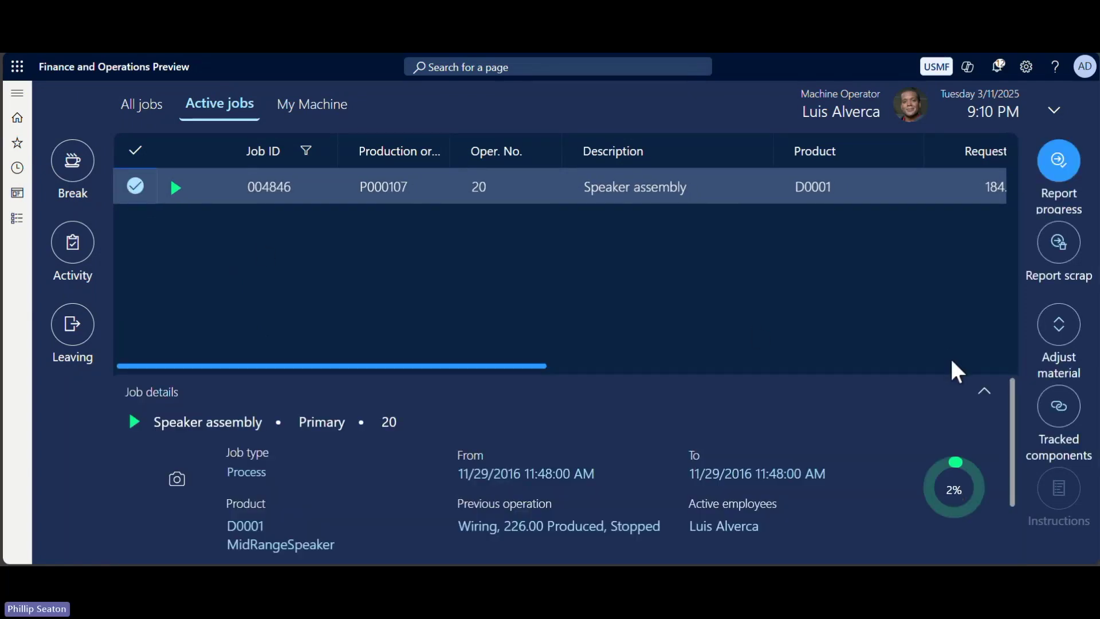
pyautogui.click(1069, 330)
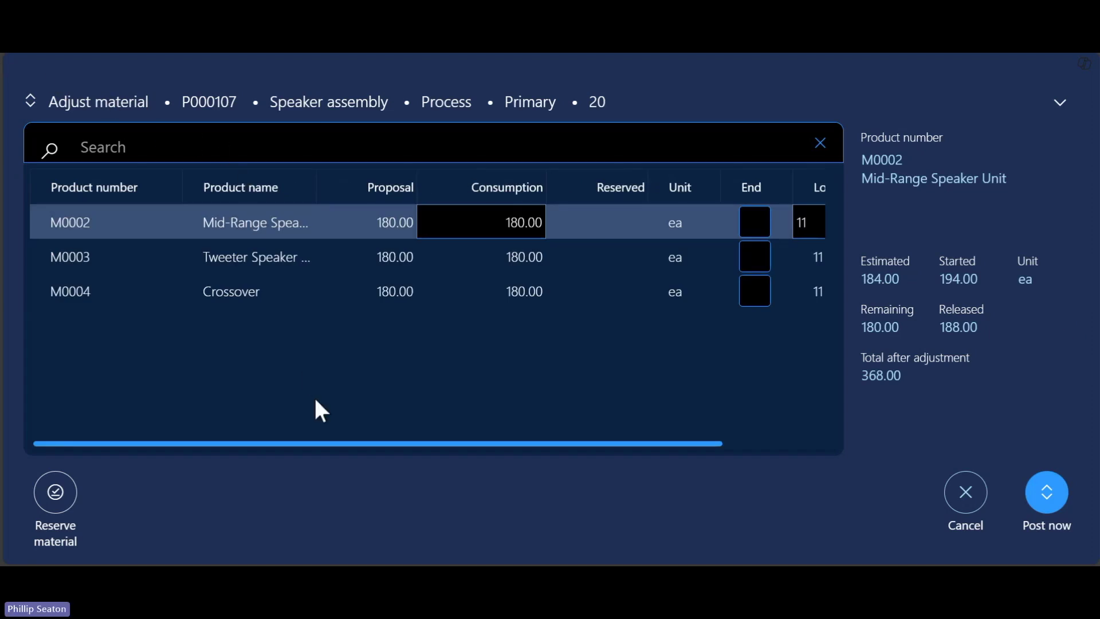
pyautogui.moveTo(400, 444); pyautogui.dragTo(555, 459)
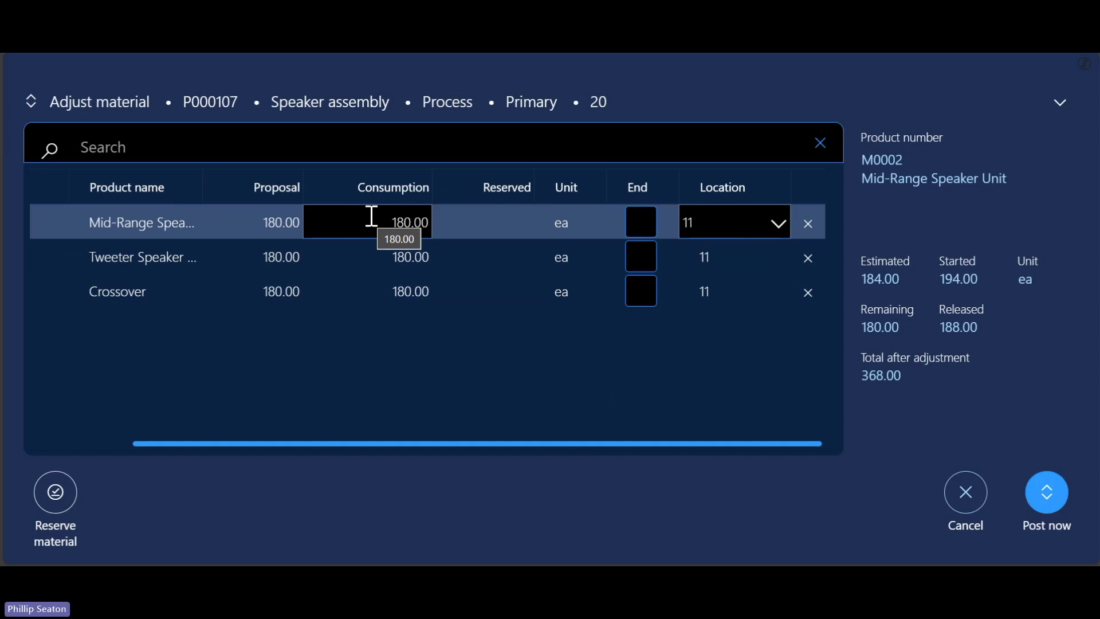
pyautogui.click(62, 502)
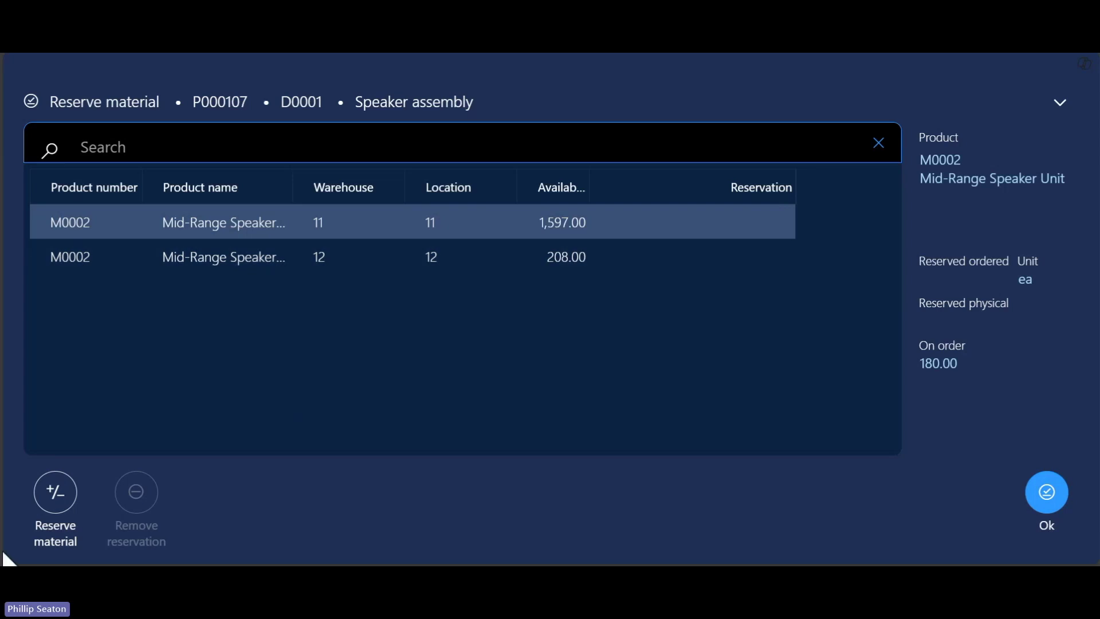
# Reserve 20 units of M0002 from warehouse 11.
pyautogui.click(55, 491)
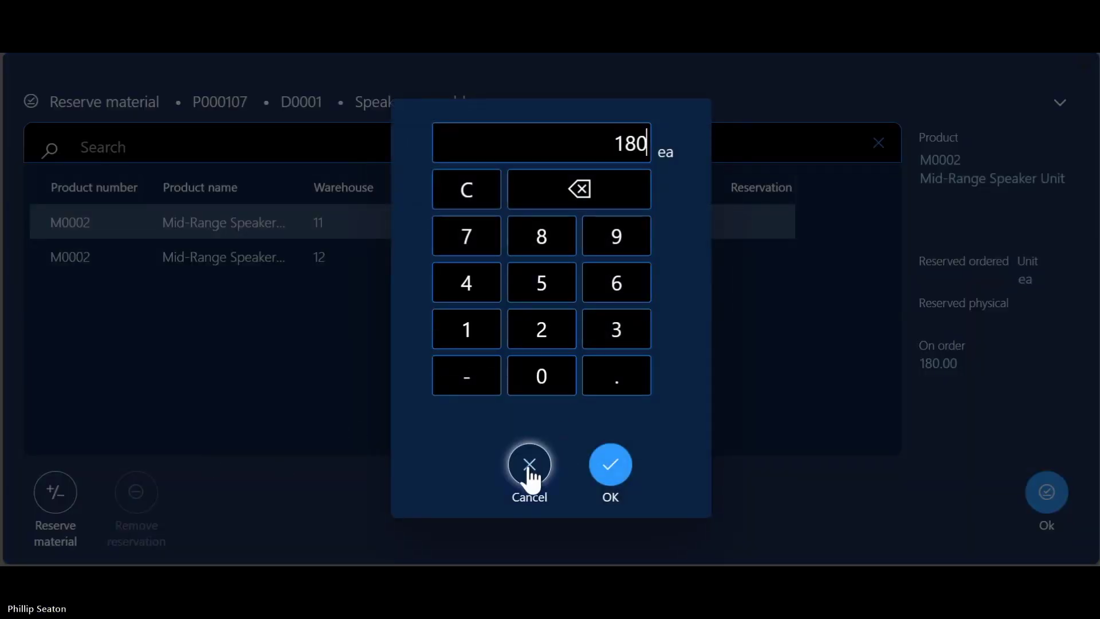
pyautogui.doubleClick(587, 179)
pyautogui.click(589, 189)
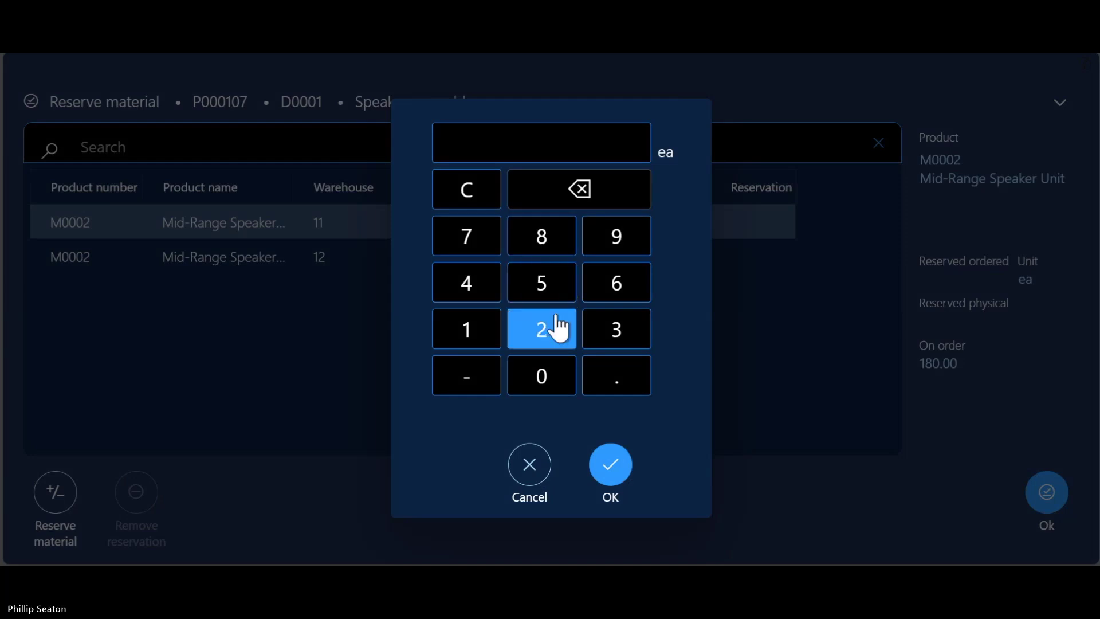
pyautogui.click(554, 335)
pyautogui.click(543, 384)
pyautogui.click(610, 476)
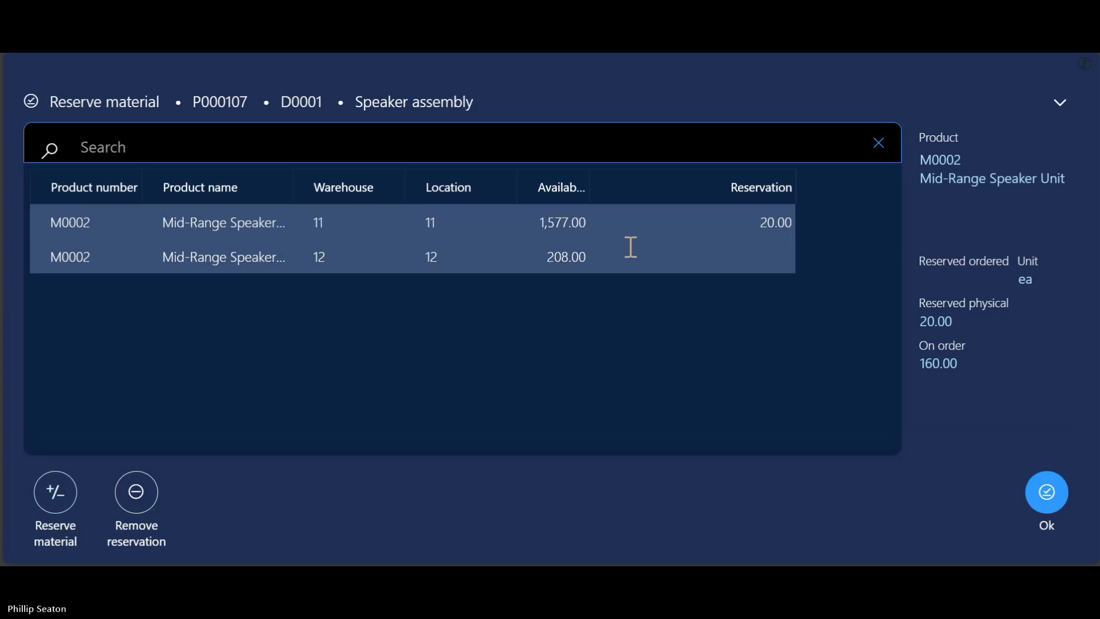
# Reserve another 20 units from warehouse 12, bringing the total to 40.
pyautogui.click(628, 249)
pyautogui.click(55, 493)
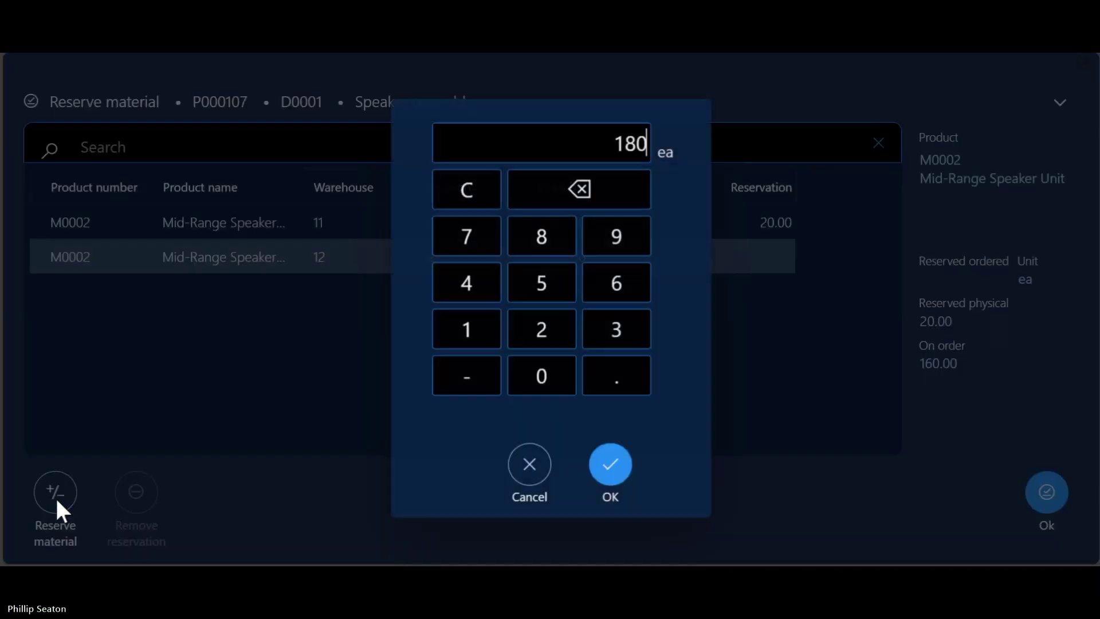
pyautogui.click(605, 198)
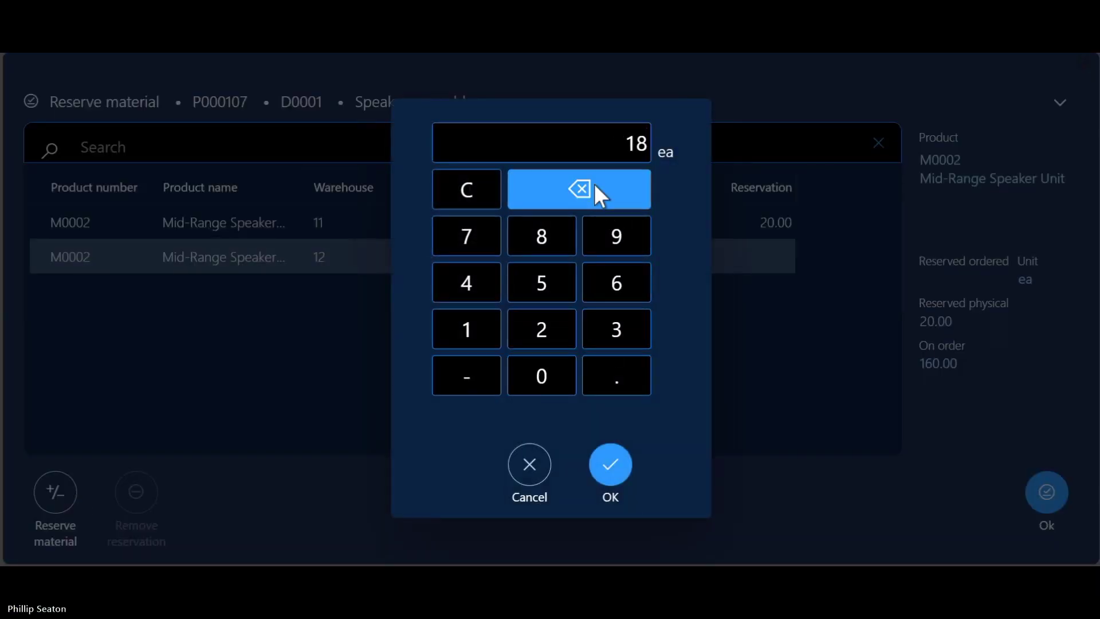
pyautogui.click(596, 188)
pyautogui.click(596, 195)
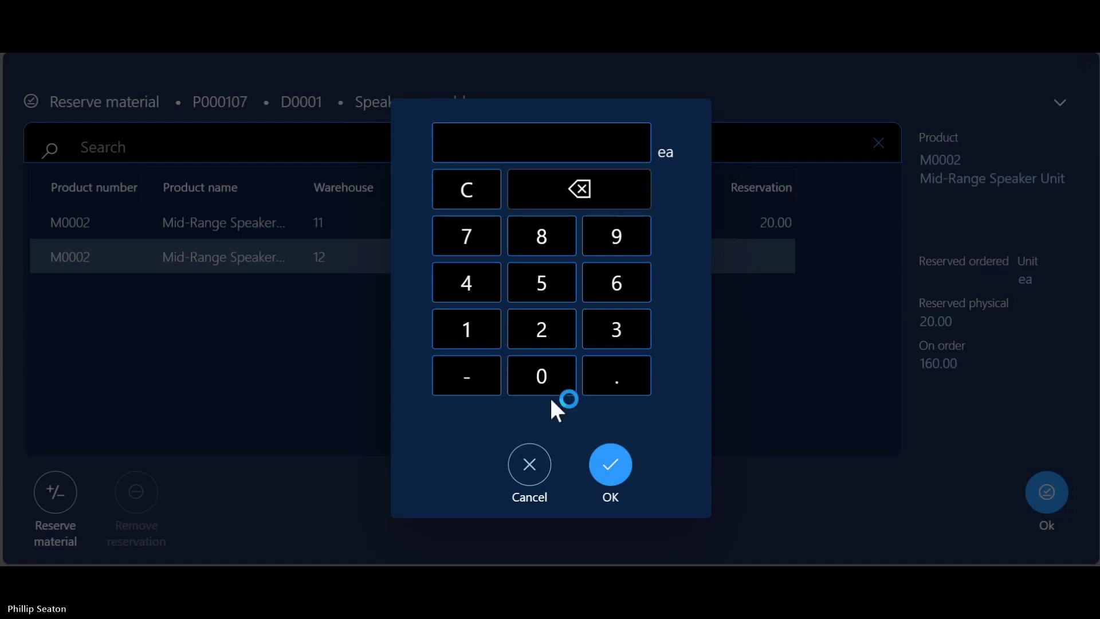
pyautogui.click(537, 326)
pyautogui.click(539, 377)
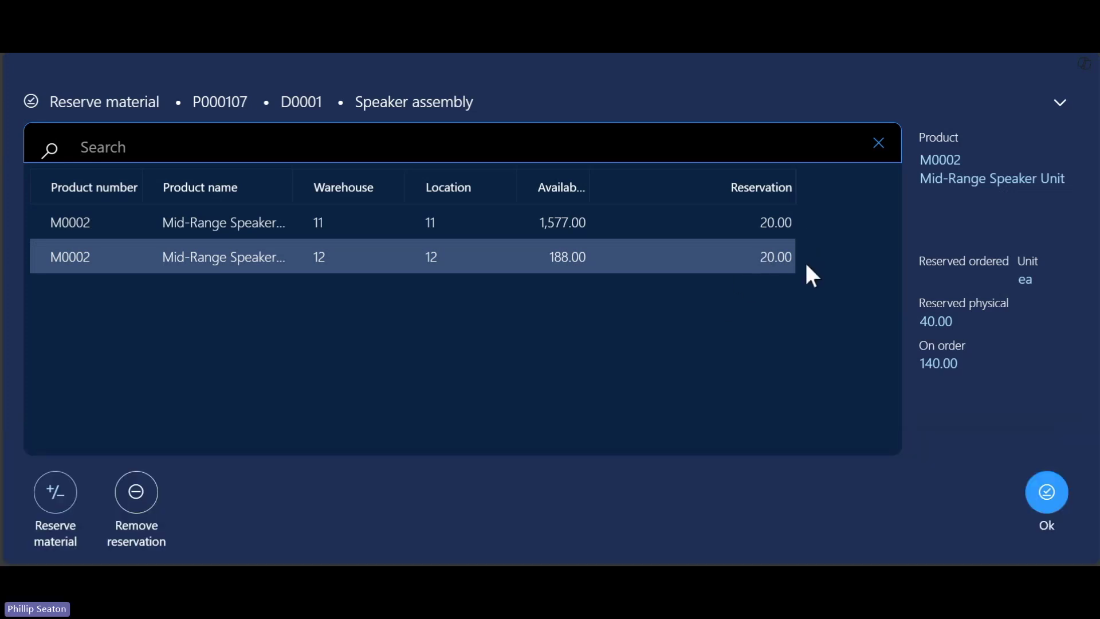
pyautogui.click(1061, 493)
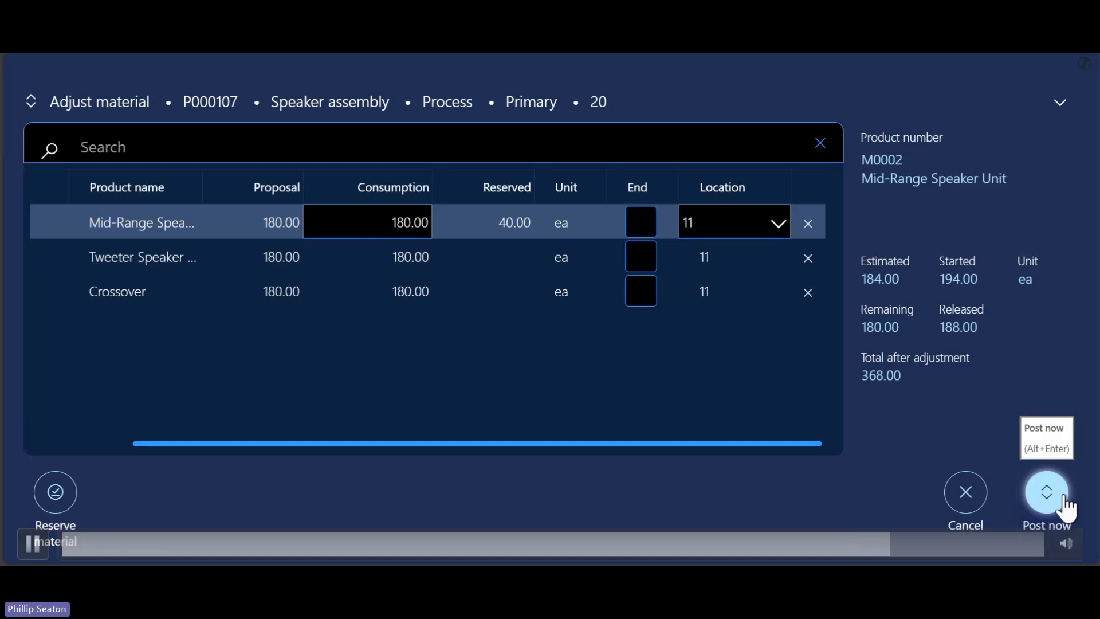
# Post the job's material consumption as a picking list journal and dismiss the notification.
pyautogui.click(1065, 495)
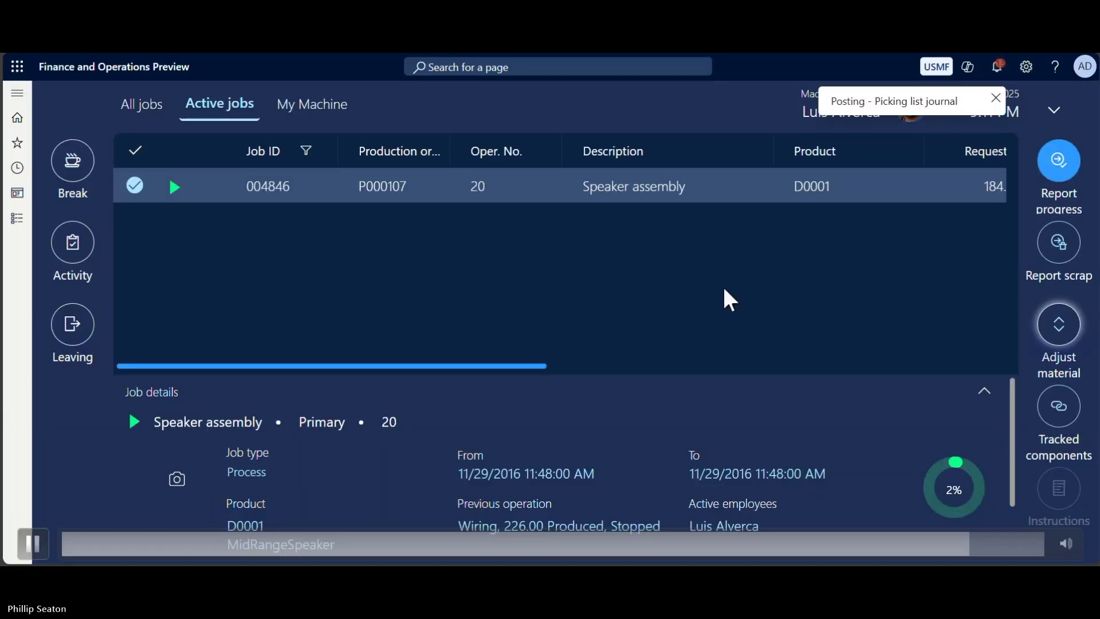
pyautogui.click(998, 98)
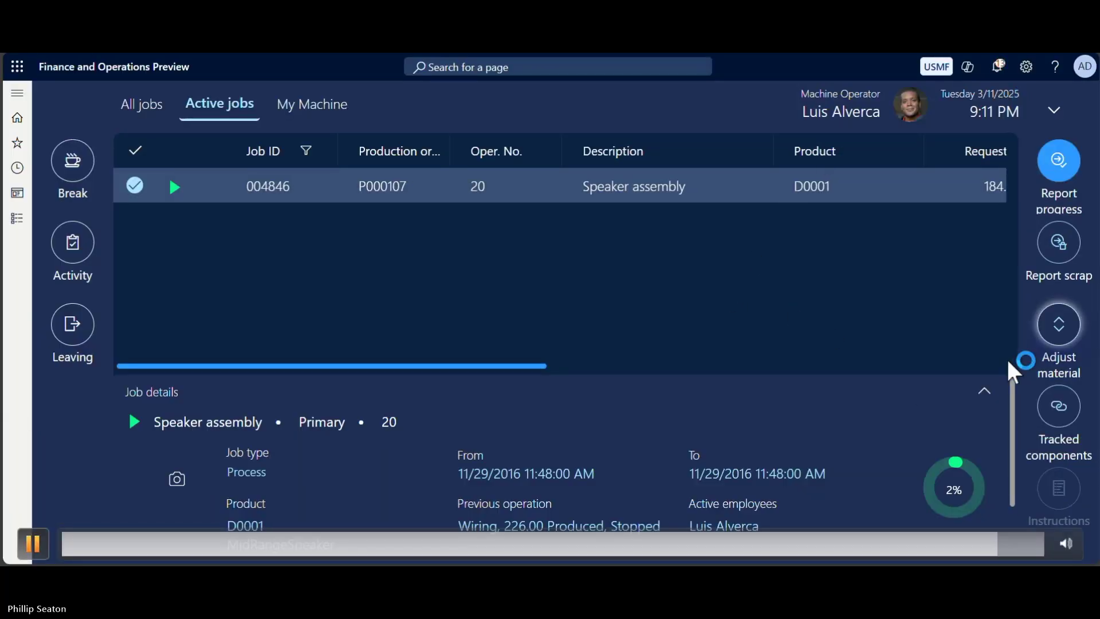
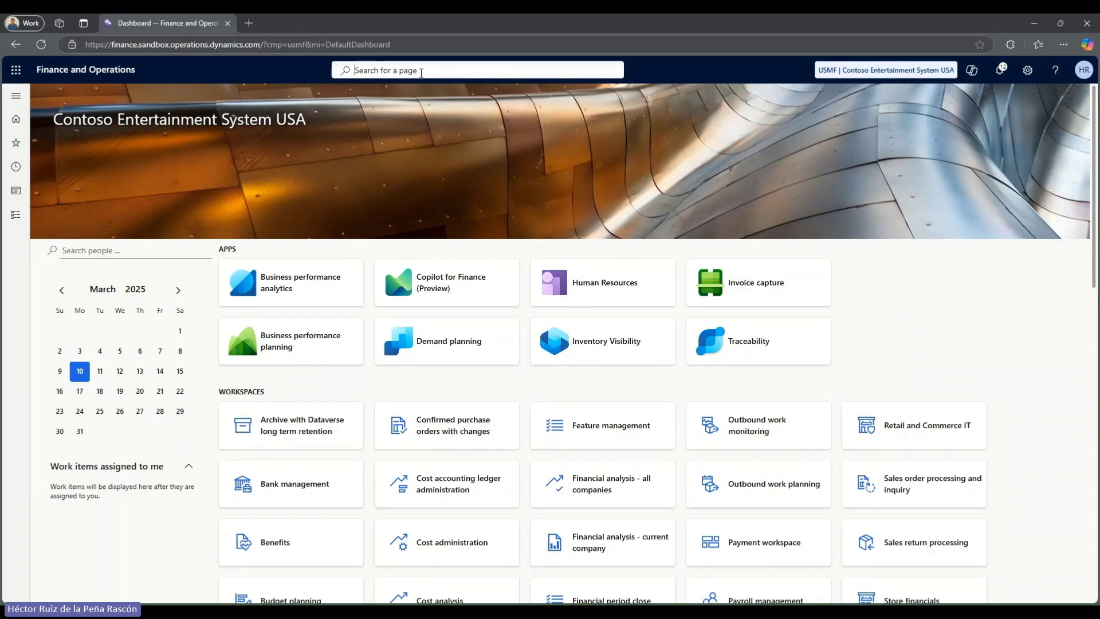
# Filter Feature management's full feature list by 'tracked' to show the enabled Tracked components feature.
pyautogui.write('Feature management')
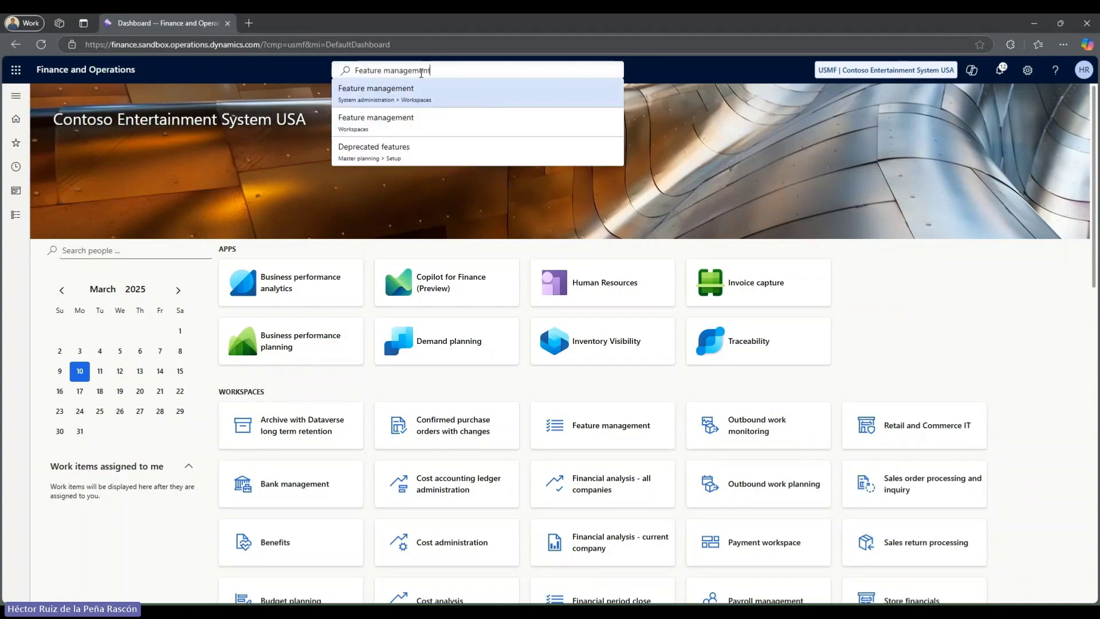
pyautogui.click(429, 91)
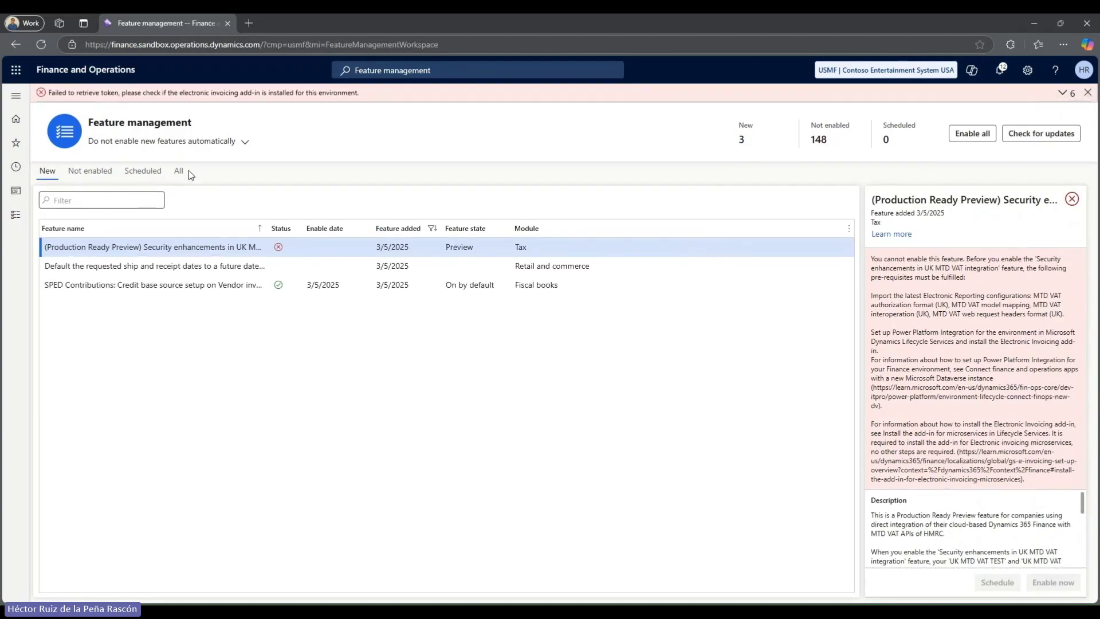
pyautogui.click(186, 171)
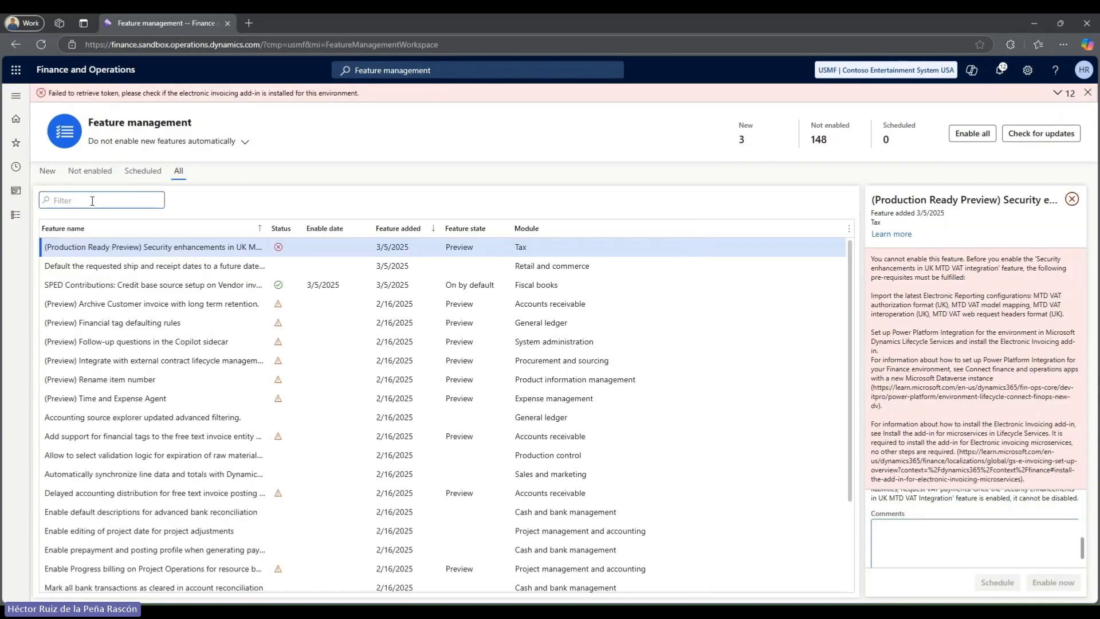
pyautogui.write('tracked*')
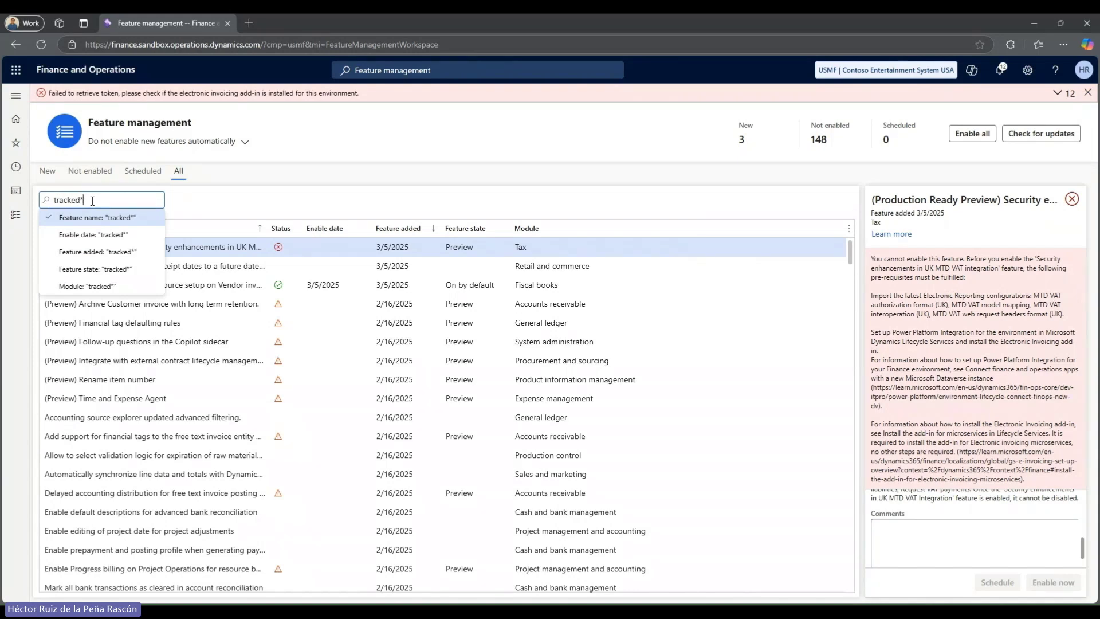
pyautogui.press('Return')
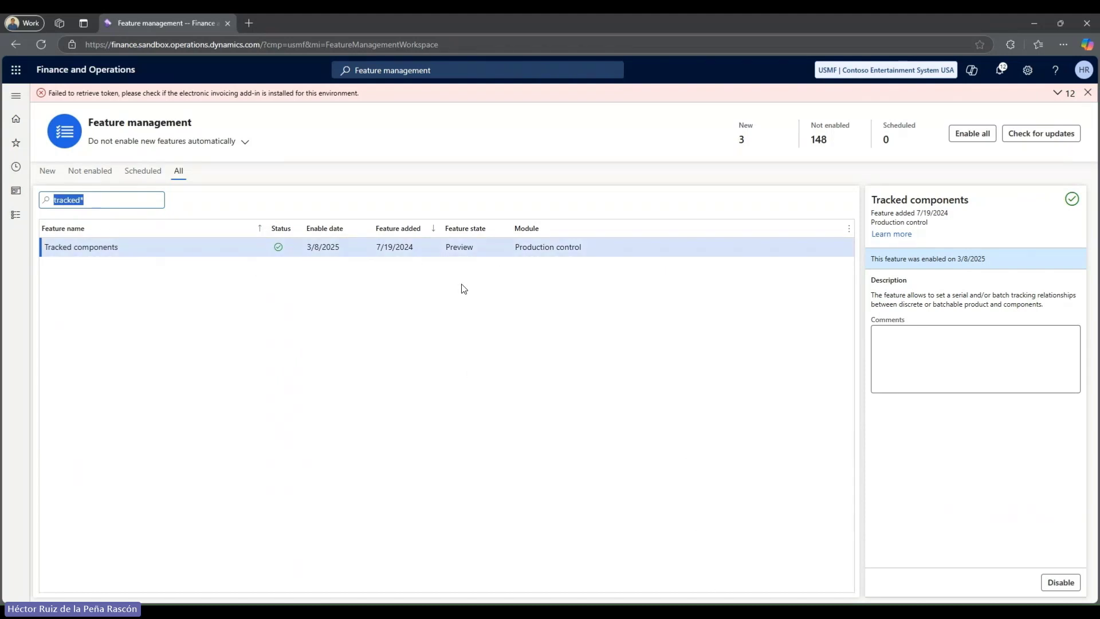
# Open the Active jobs tab design in Production control's Configure production floor execution.
pyautogui.click(16, 215)
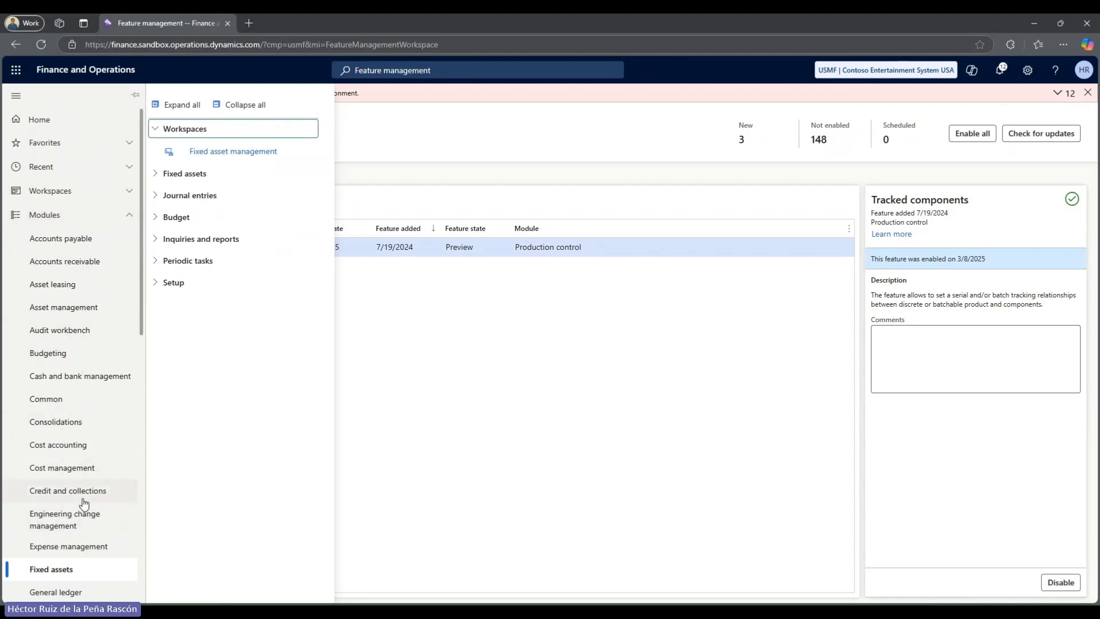
pyautogui.scroll(-3, 85, 502)
pyautogui.scroll(-3, 85, 503)
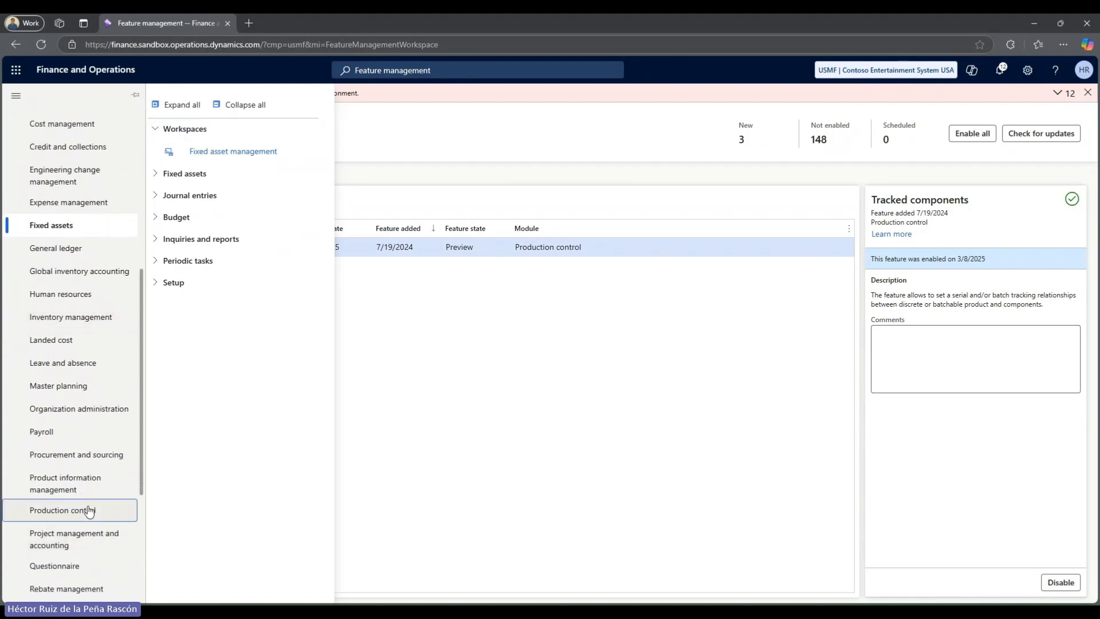
pyautogui.click(86, 509)
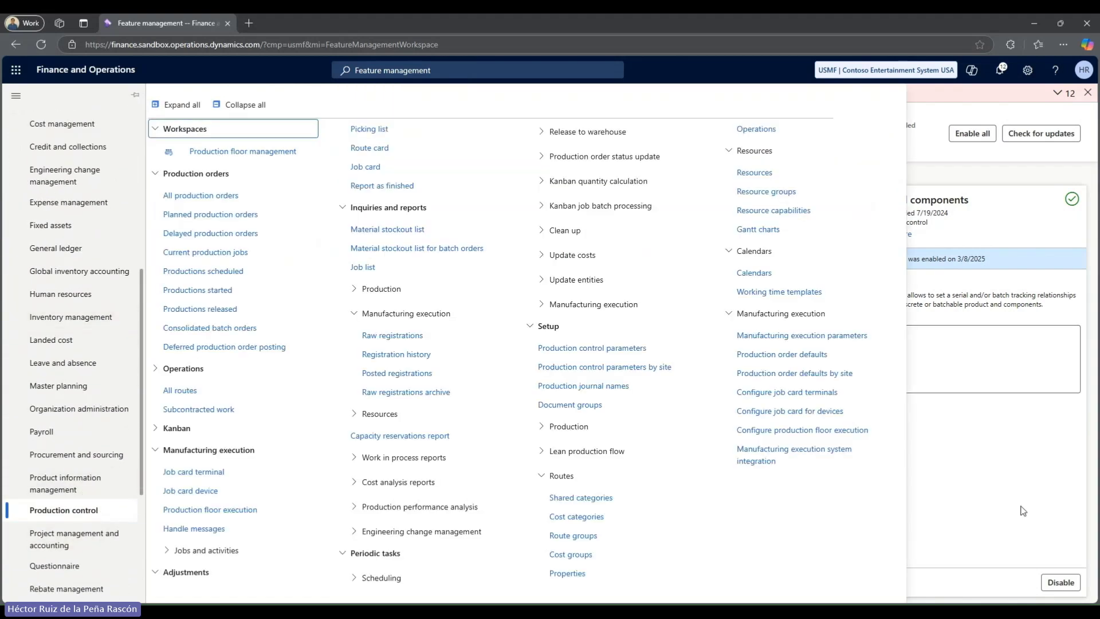
pyautogui.click(796, 436)
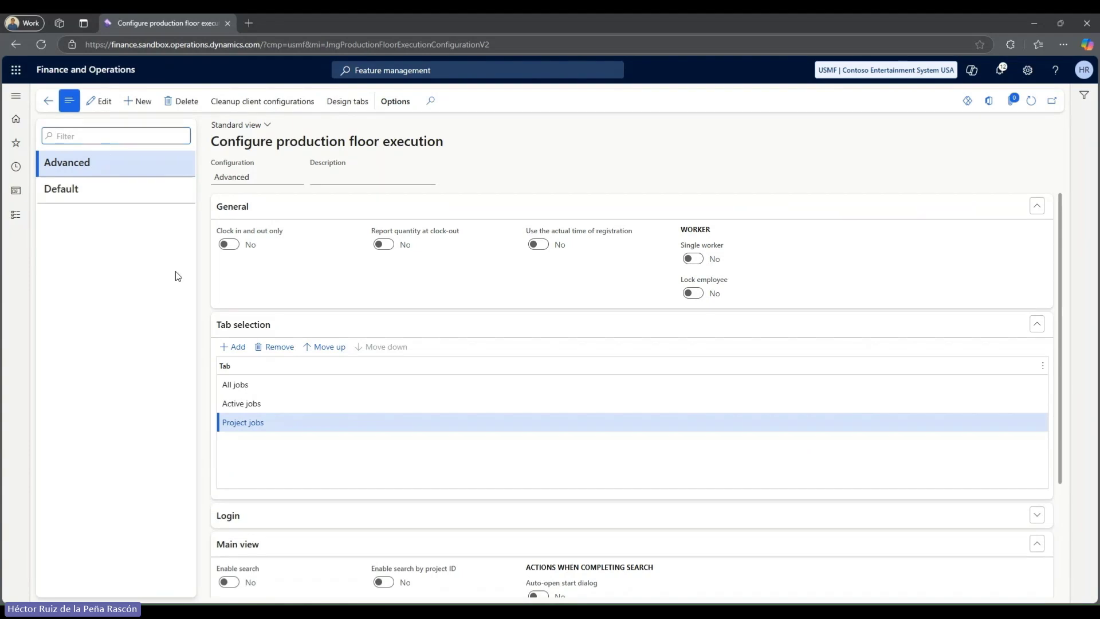
pyautogui.click(252, 403)
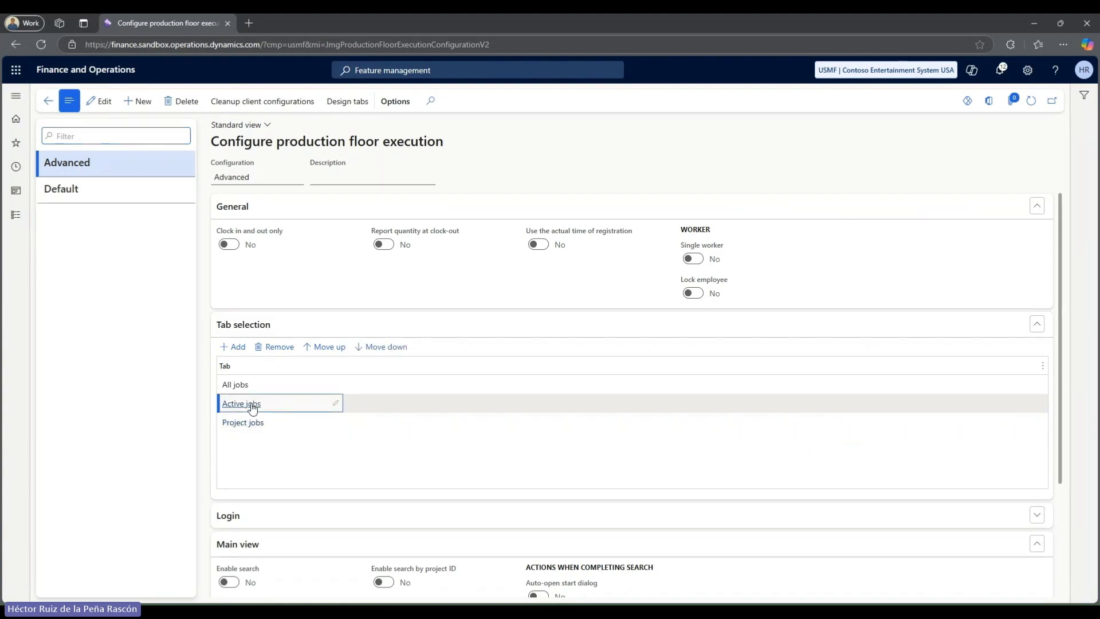
pyautogui.click(252, 403)
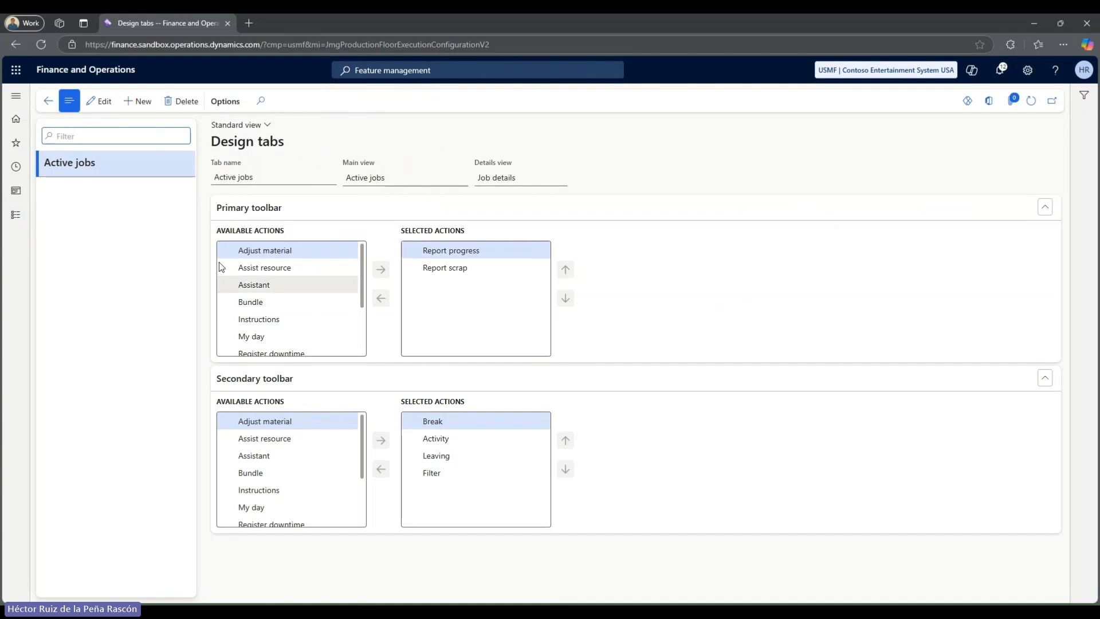
# Add Tracked components to the primary toolbar below Report scrap and save the design.
pyautogui.click(101, 101)
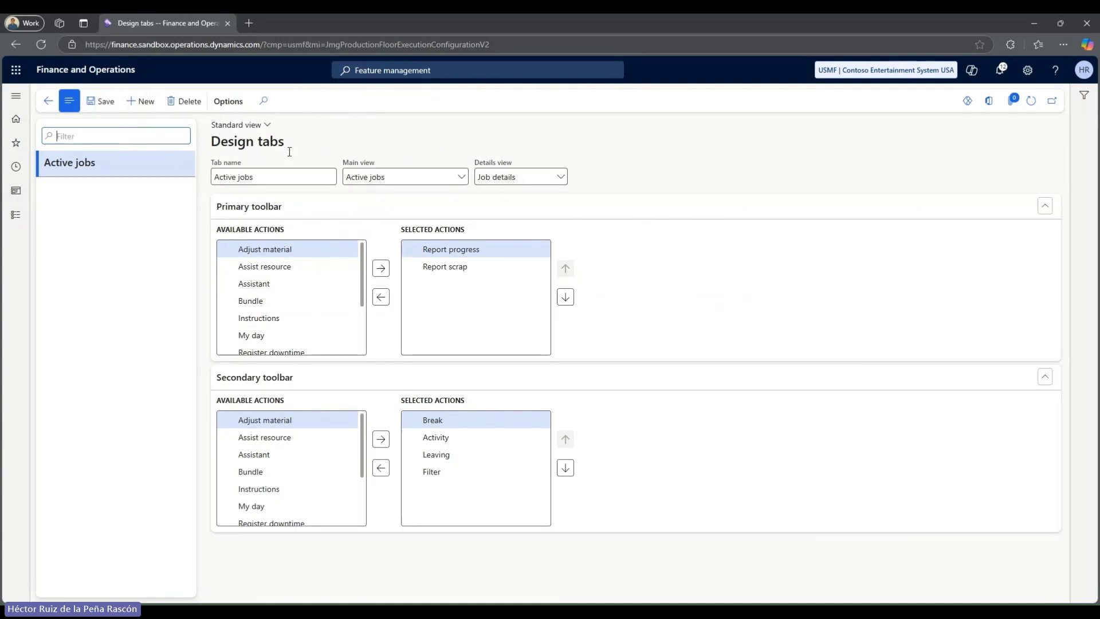
pyautogui.moveTo(361, 278); pyautogui.dragTo(362, 325)
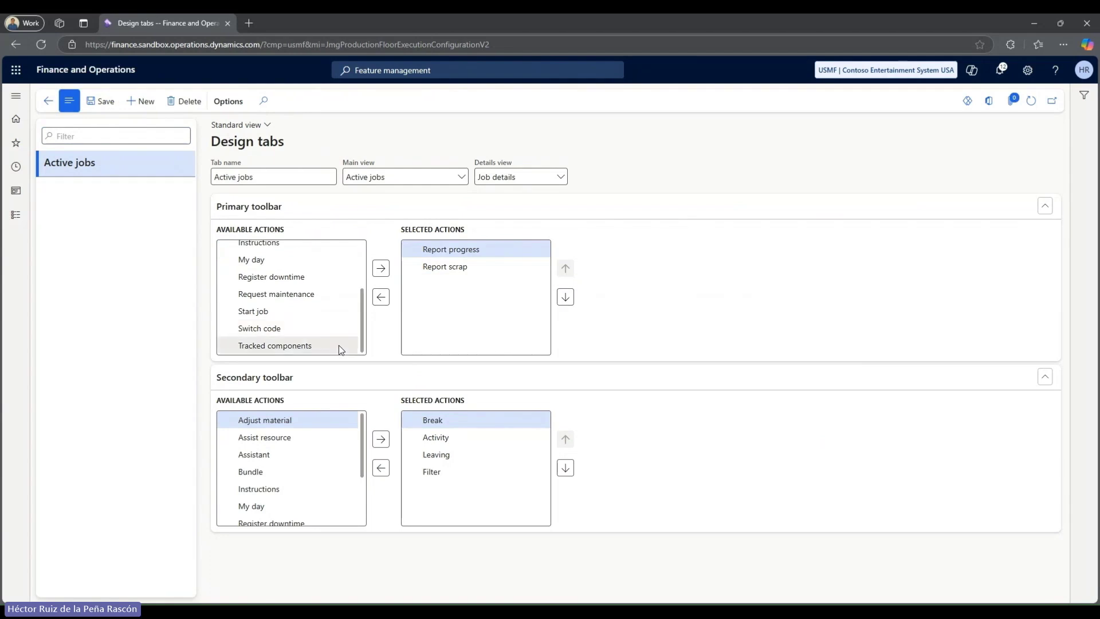
pyautogui.click(288, 345)
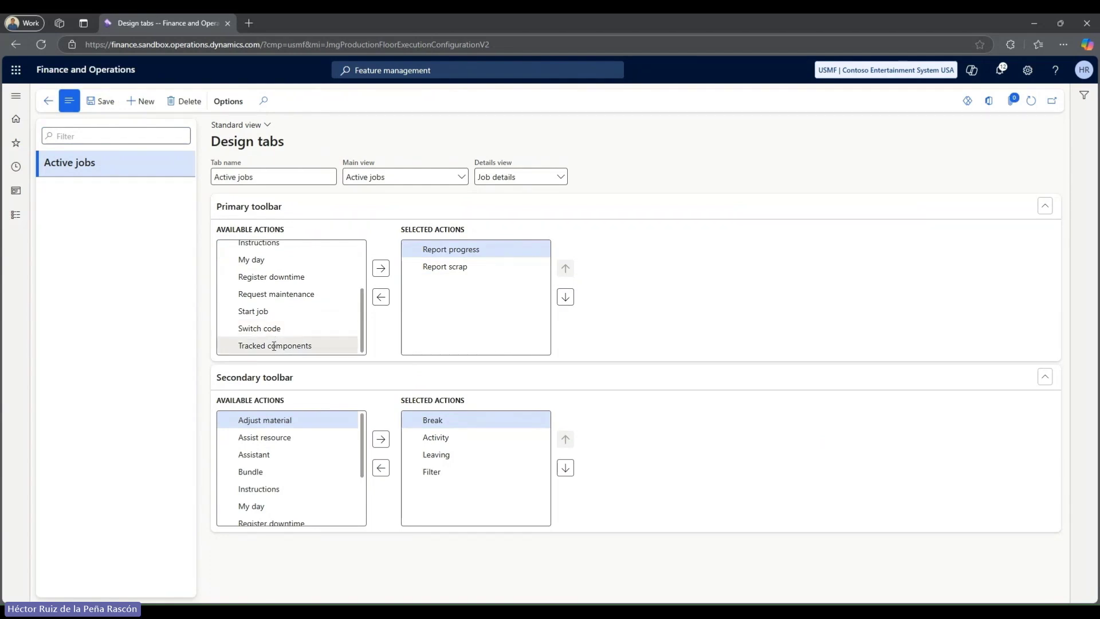
pyautogui.click(382, 269)
pyautogui.click(481, 270)
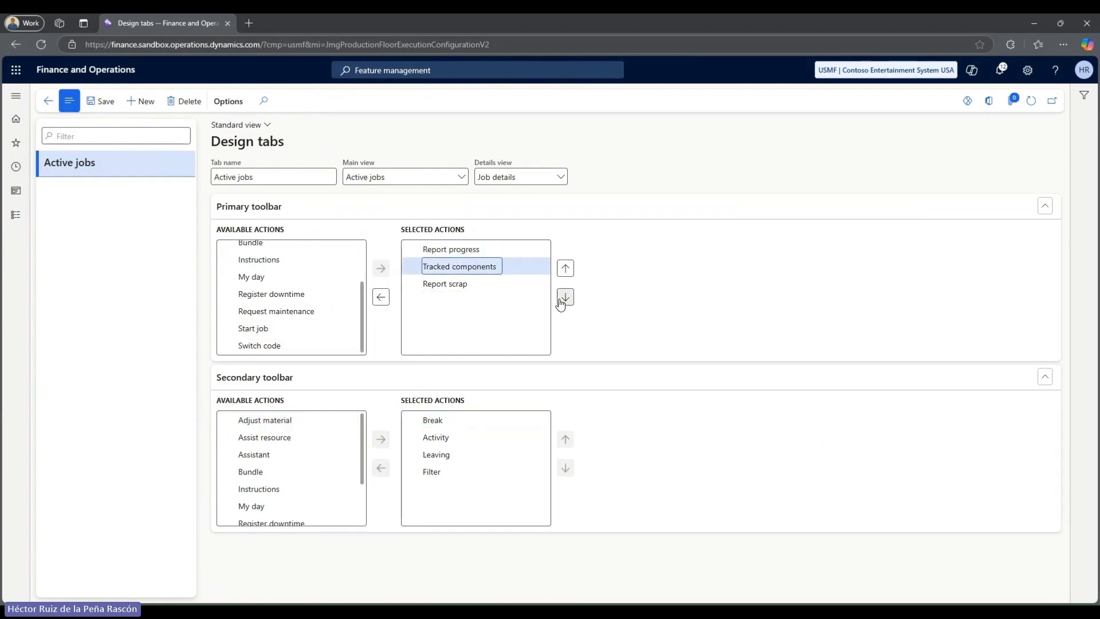
pyautogui.click(562, 301)
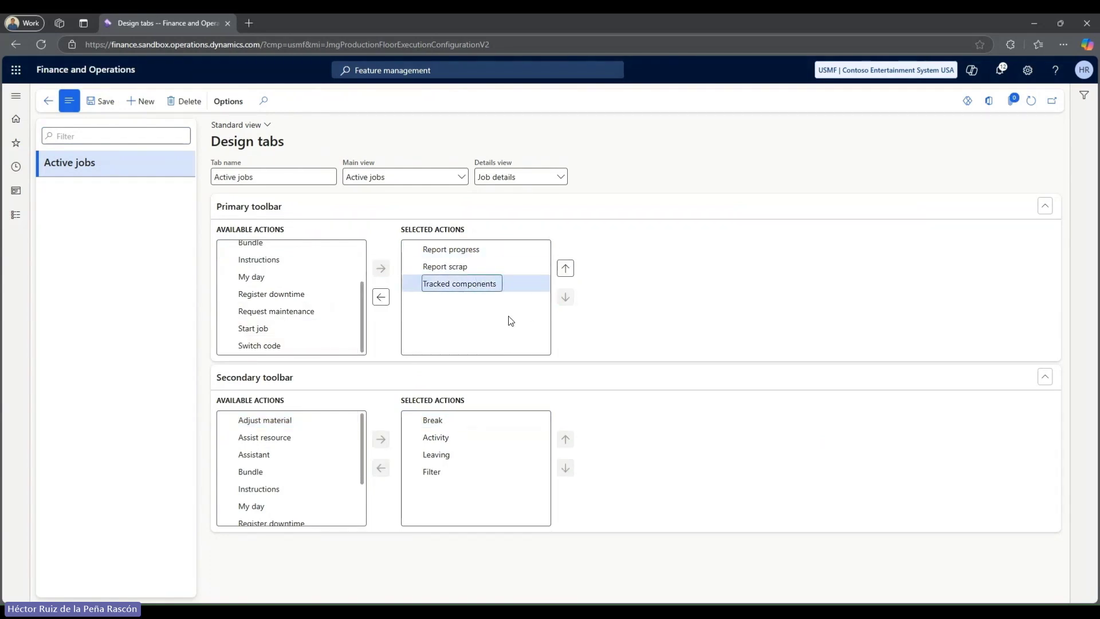
pyautogui.click(108, 101)
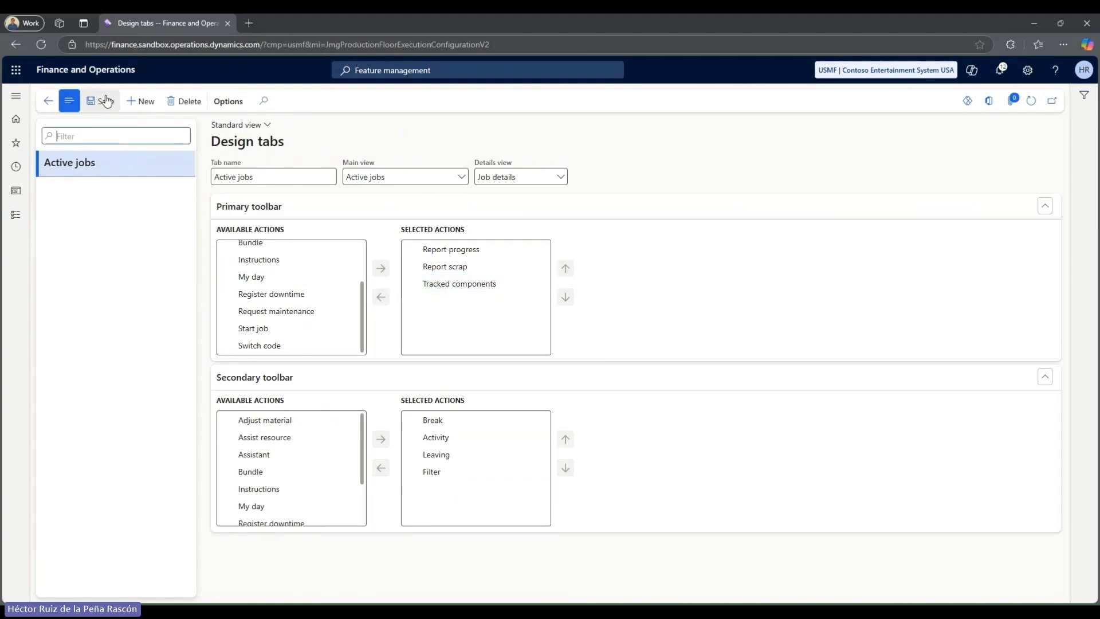
# Launch production floor execution and sign in with badge ID 123.
pyautogui.click(16, 220)
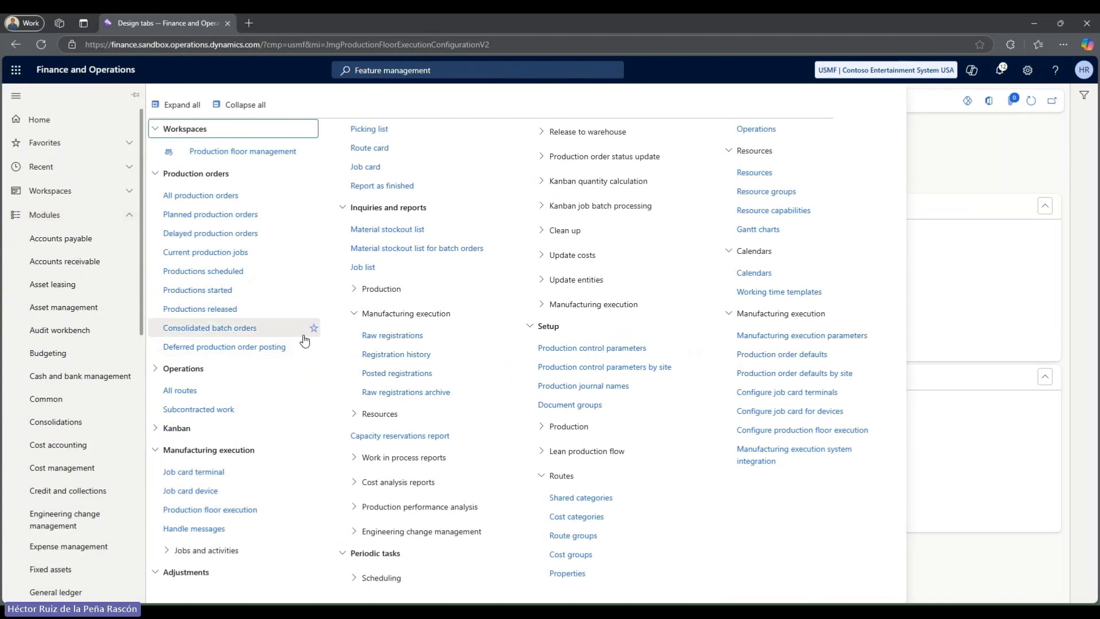
pyautogui.click(237, 510)
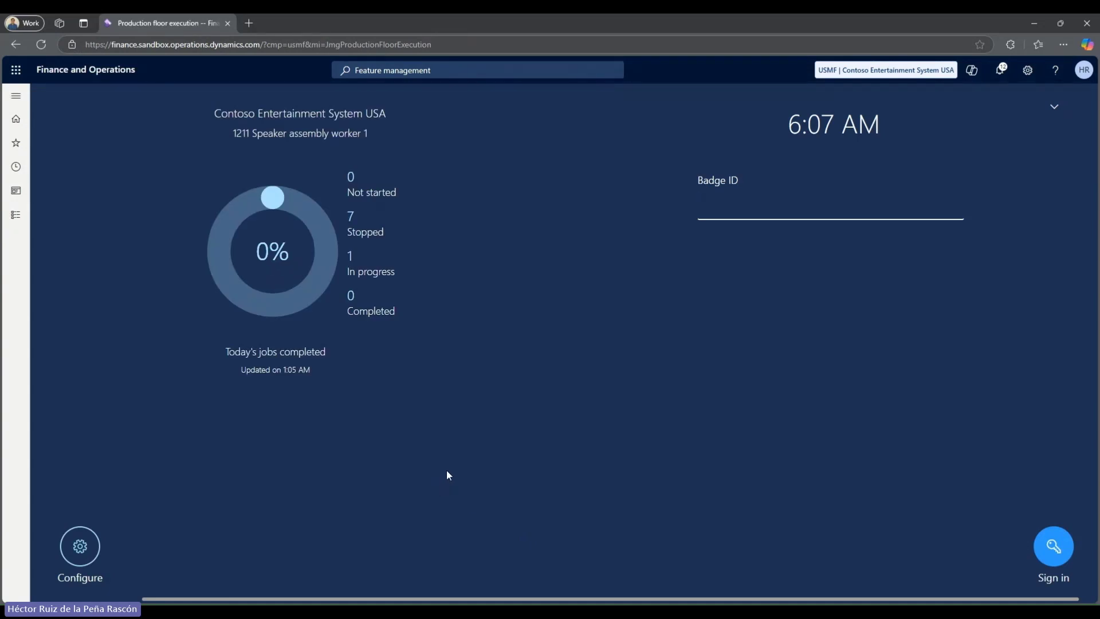
pyautogui.write('123')
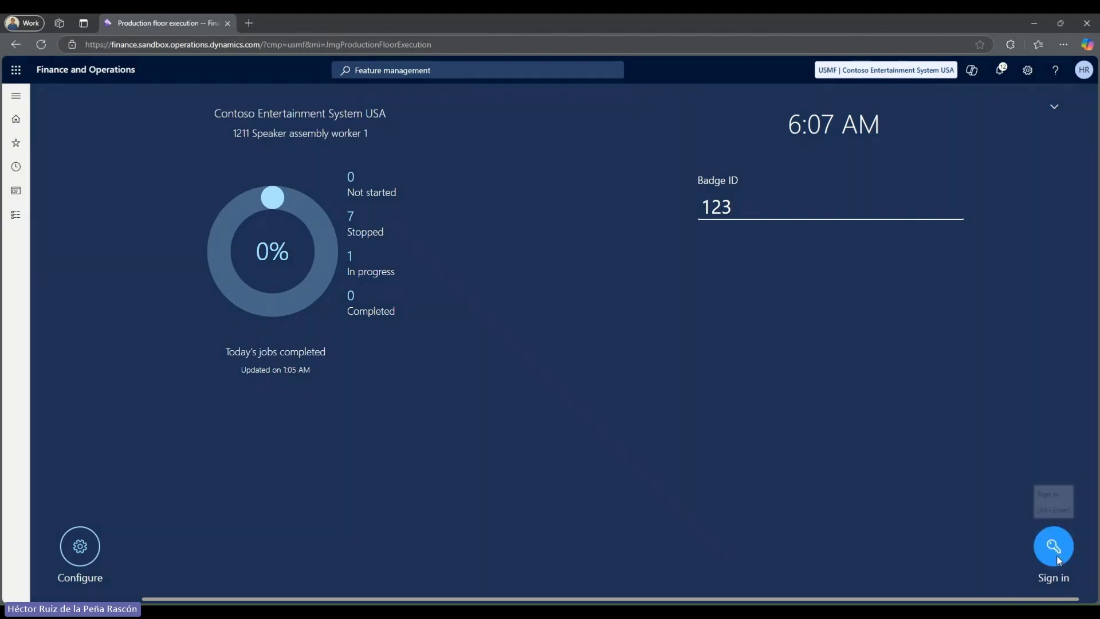
pyautogui.press('Return')
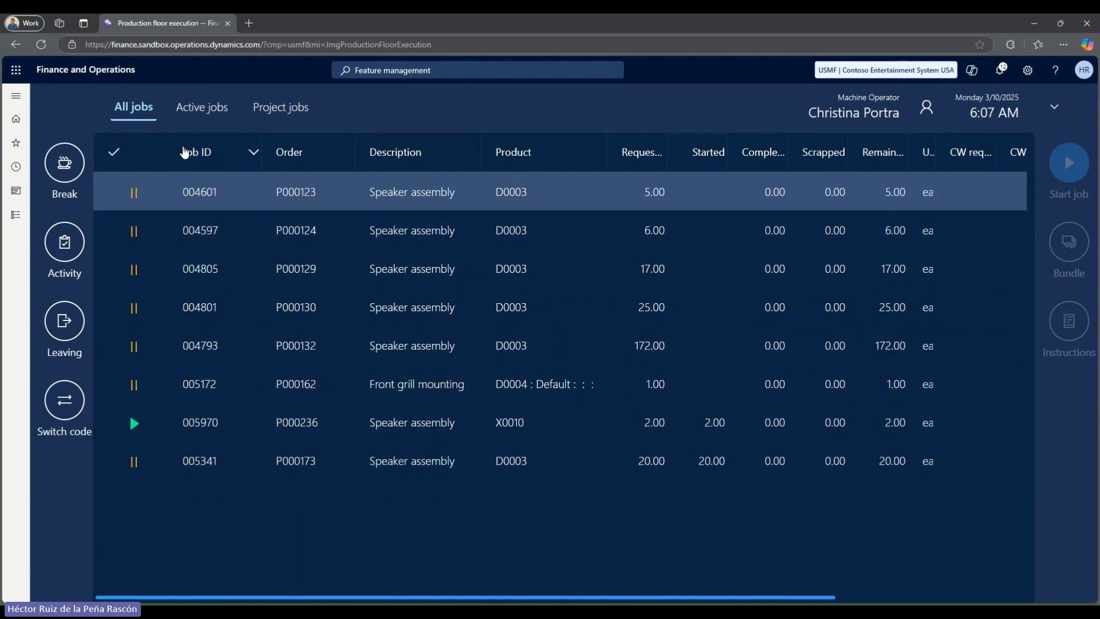
# Select active job 005970 and open its tracked components.
pyautogui.click(216, 109)
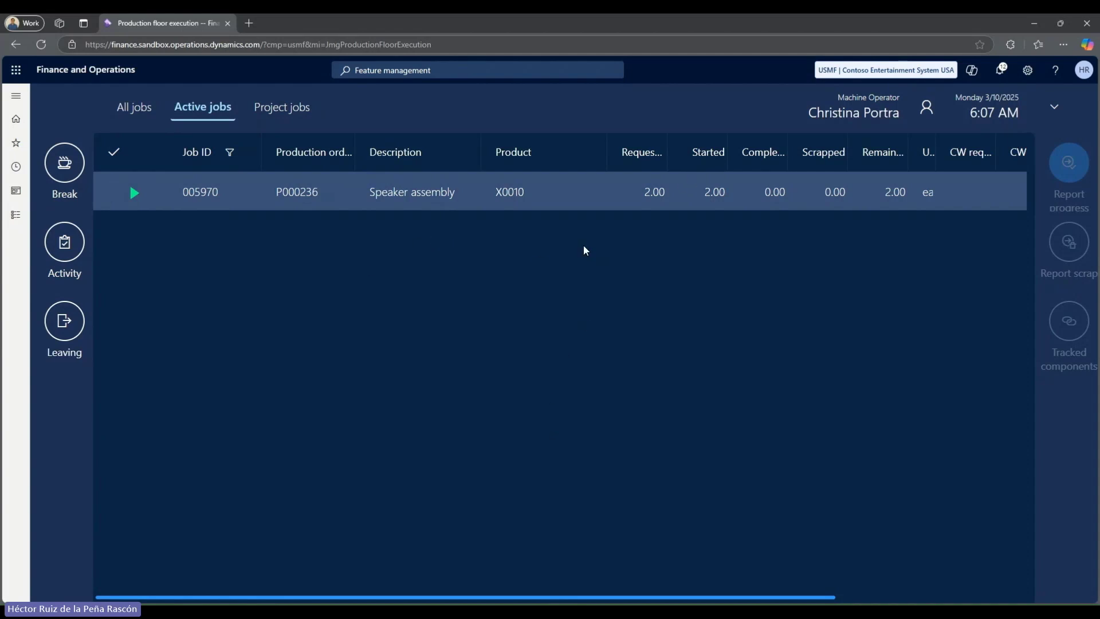
pyautogui.click(250, 198)
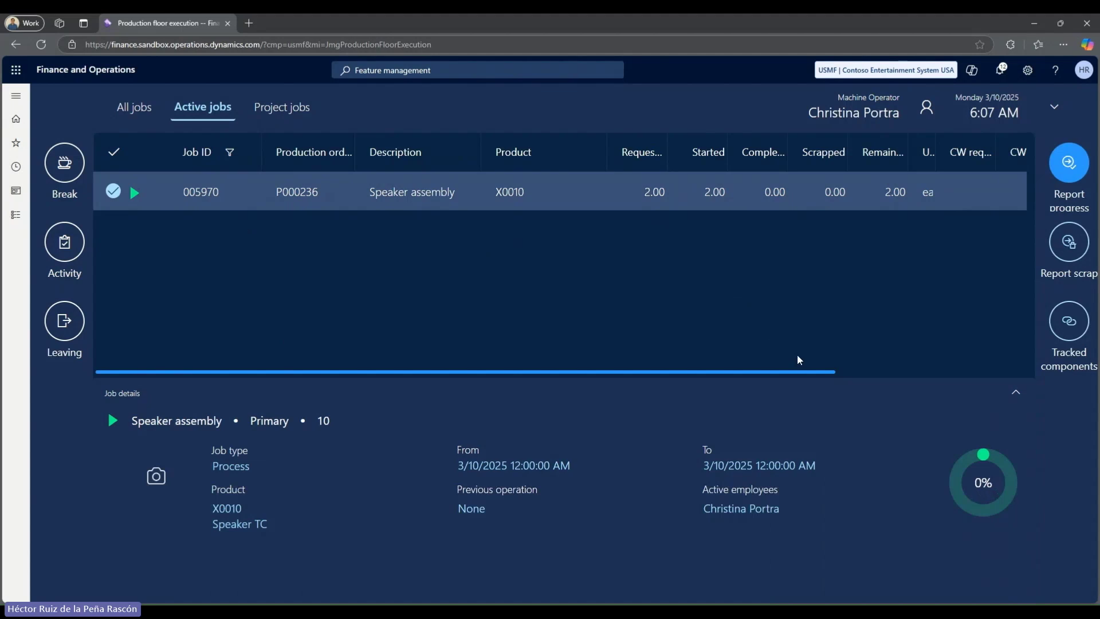
pyautogui.click(1062, 325)
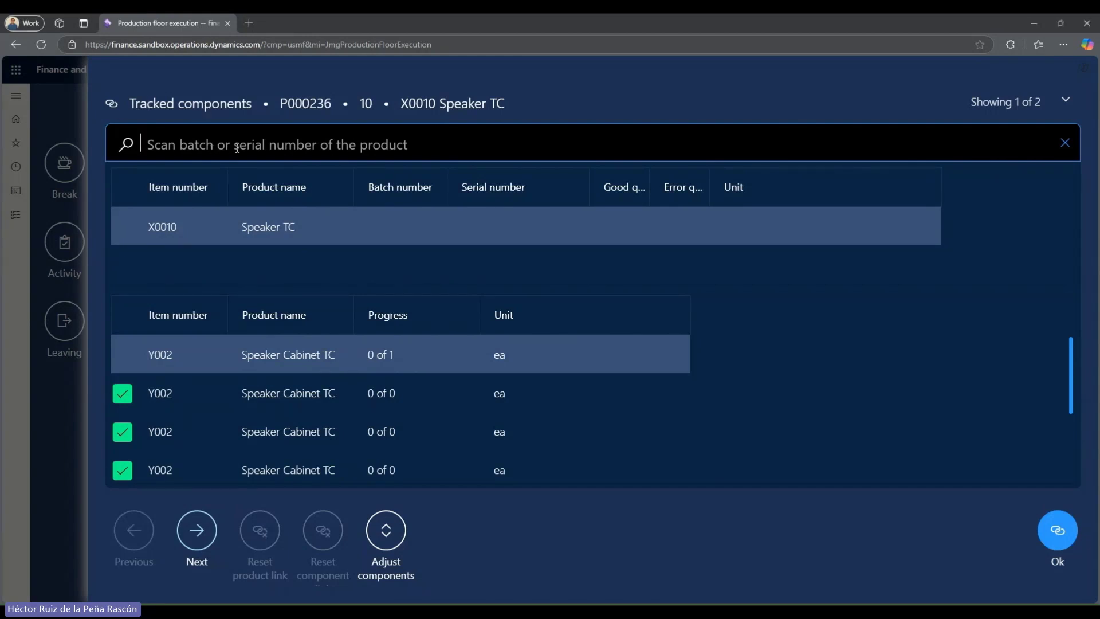
pyautogui.write('250310-000056')
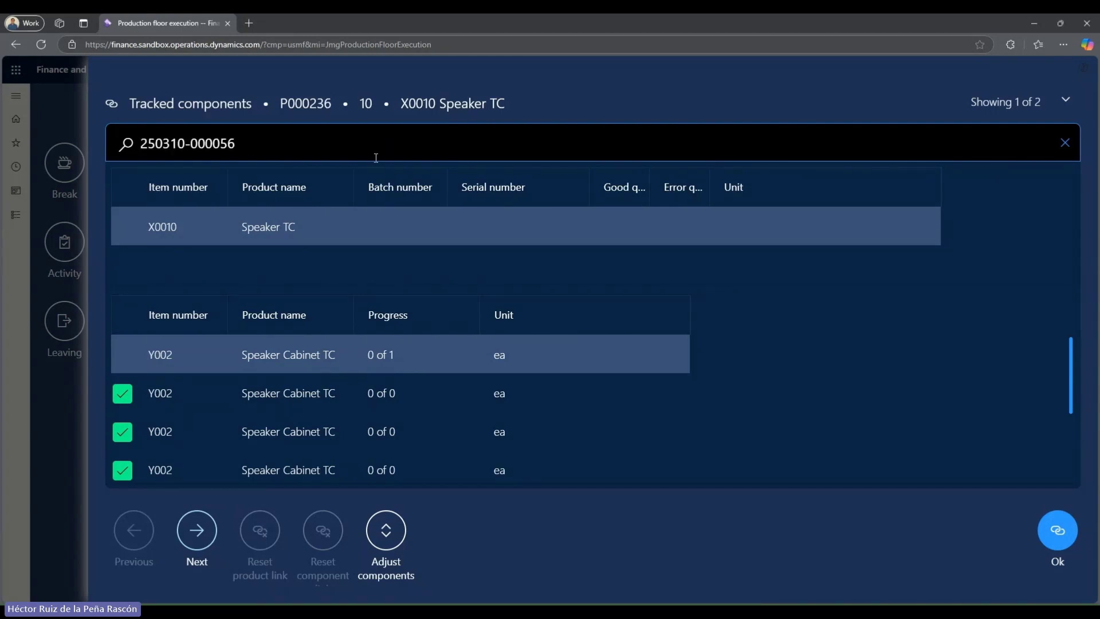
pyautogui.press('Return')
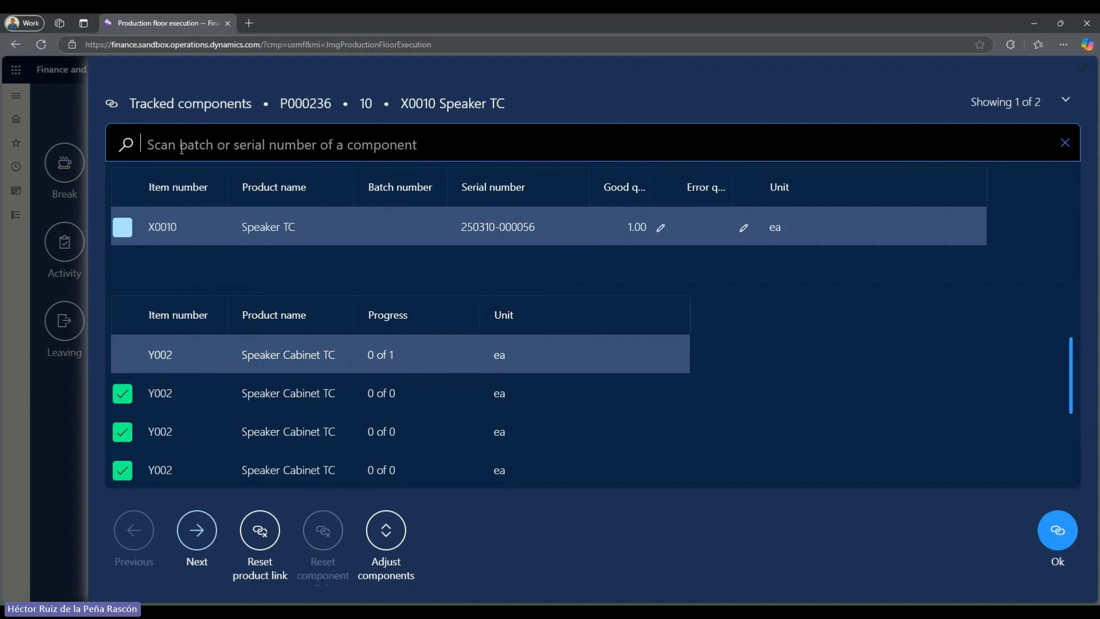
pyautogui.write('0')
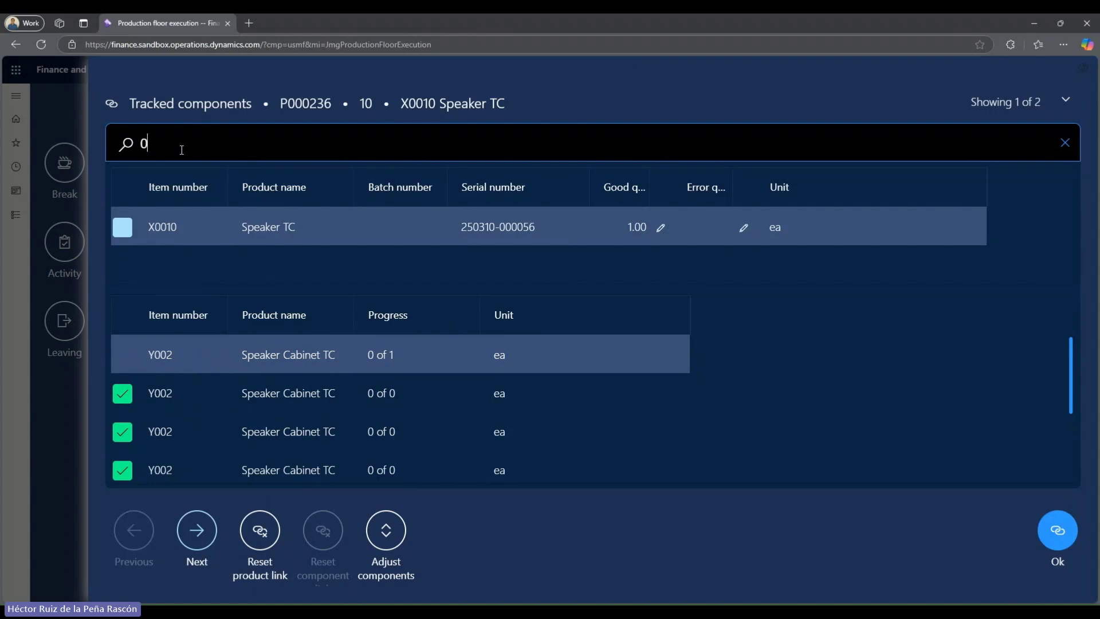
pyautogui.write('00023')
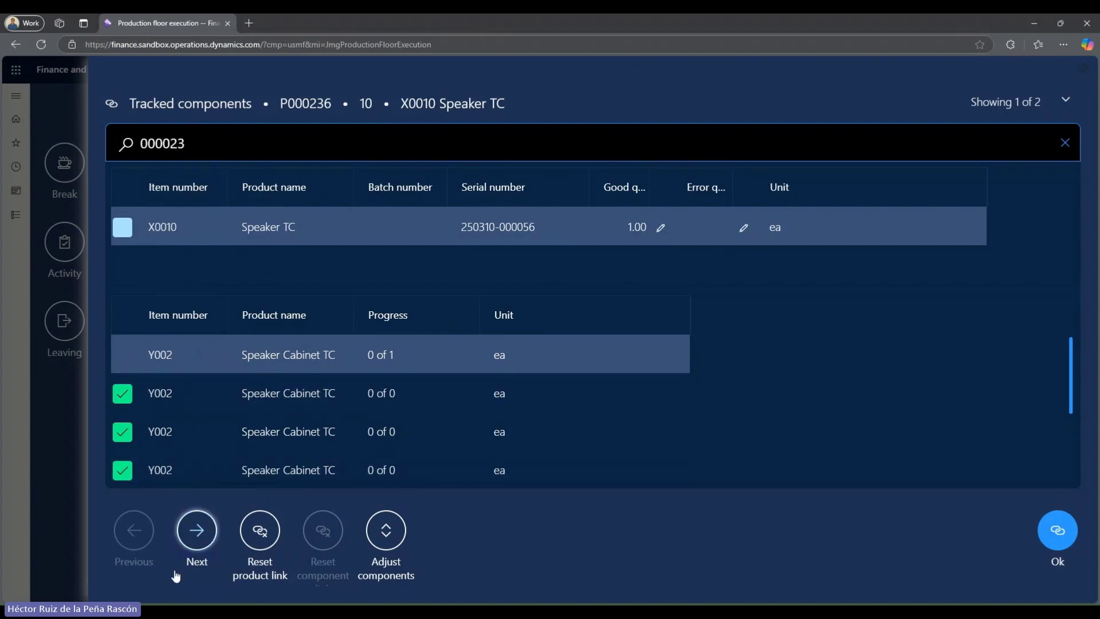
pyautogui.press('Return')
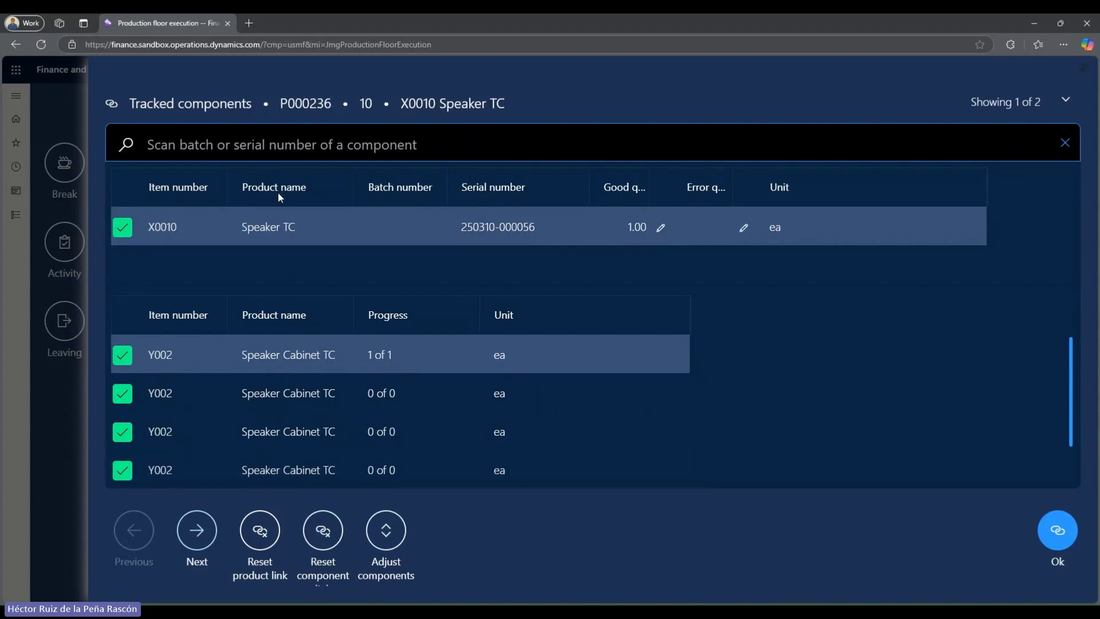
pyautogui.click(328, 530)
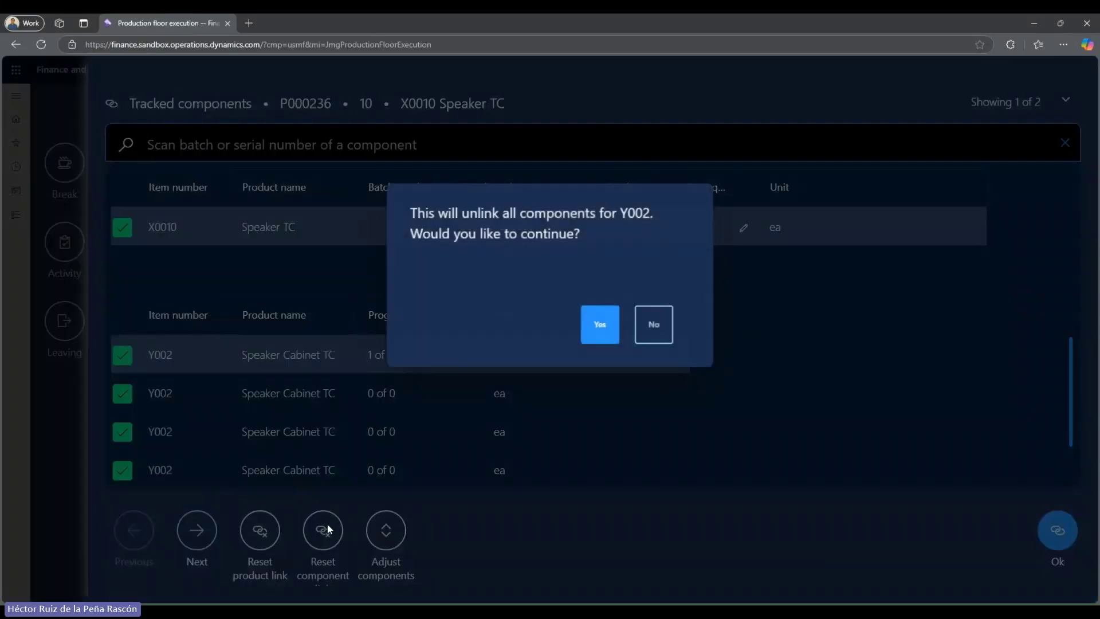
pyautogui.click(605, 315)
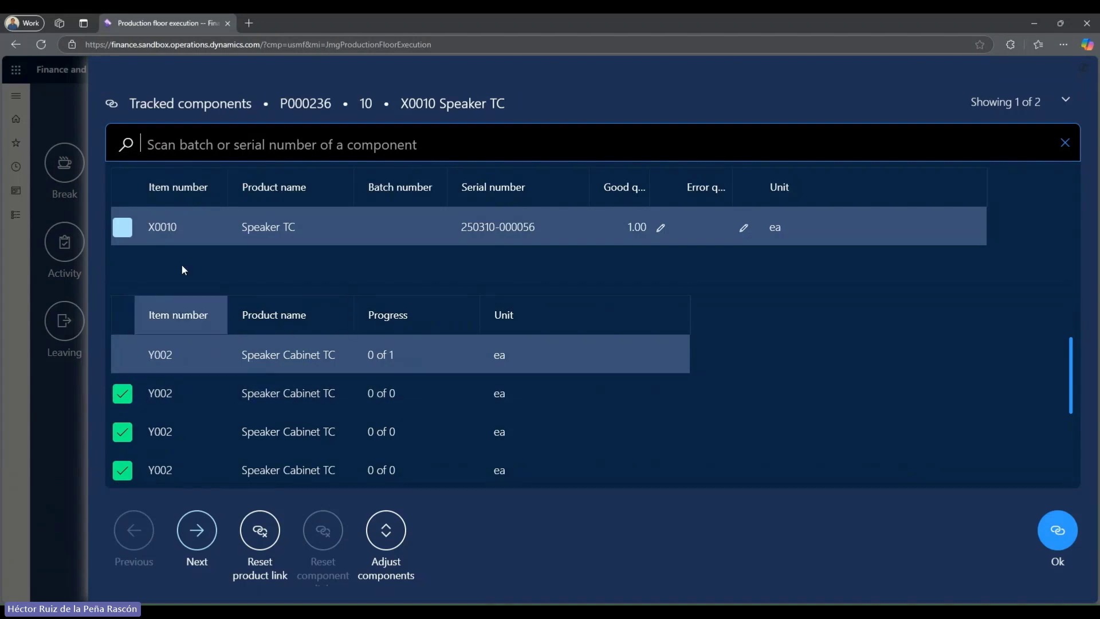
pyautogui.click(387, 152)
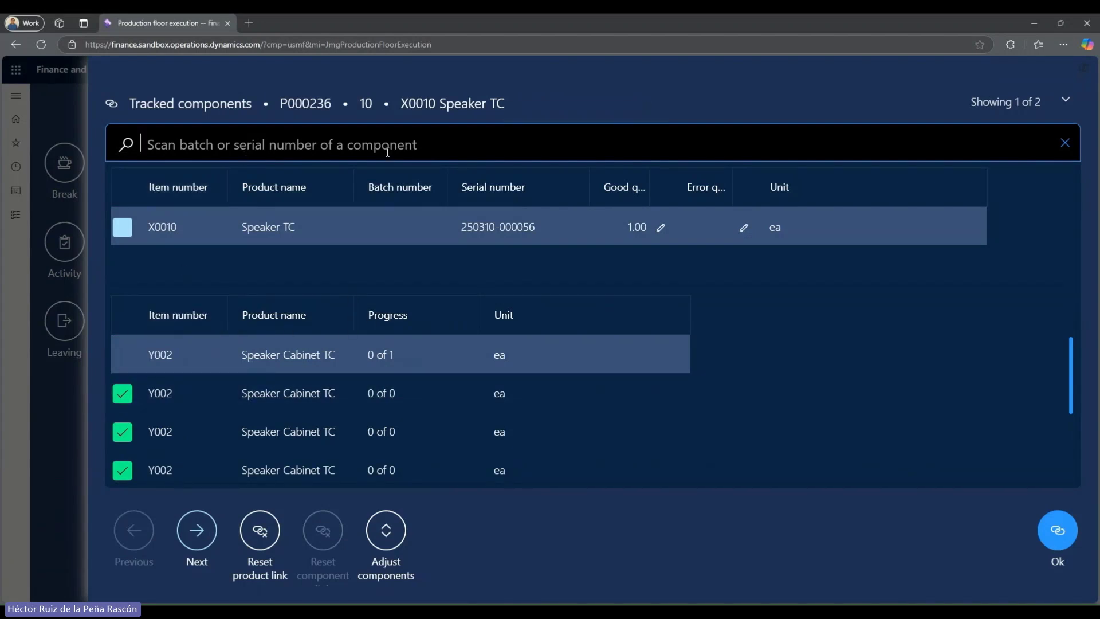
pyautogui.write('00')
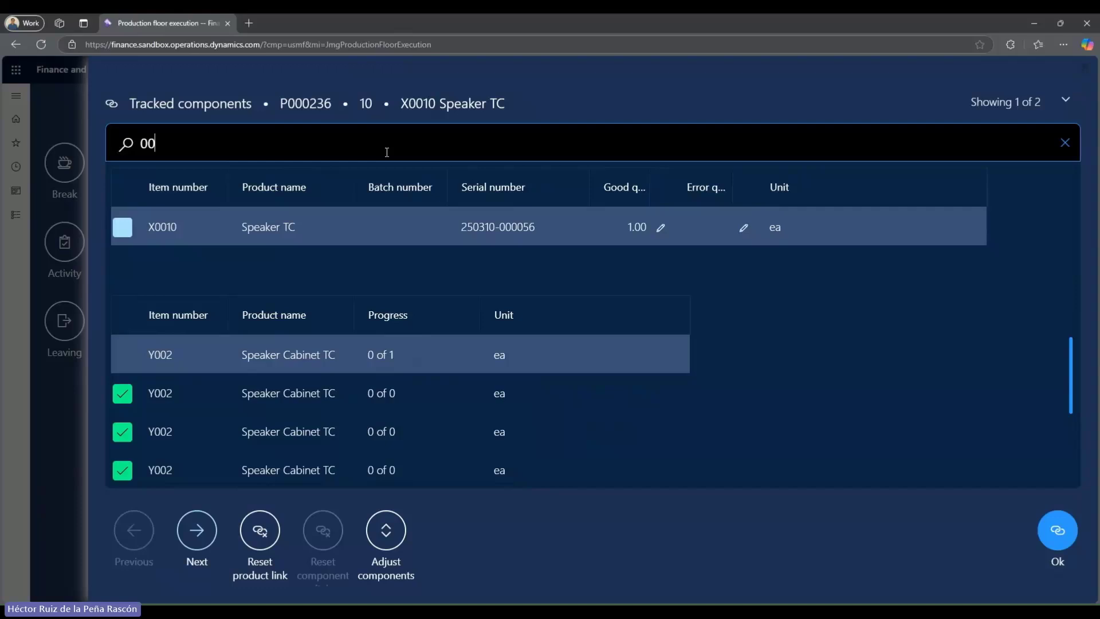
pyautogui.write('0022')
pyautogui.press('Return')
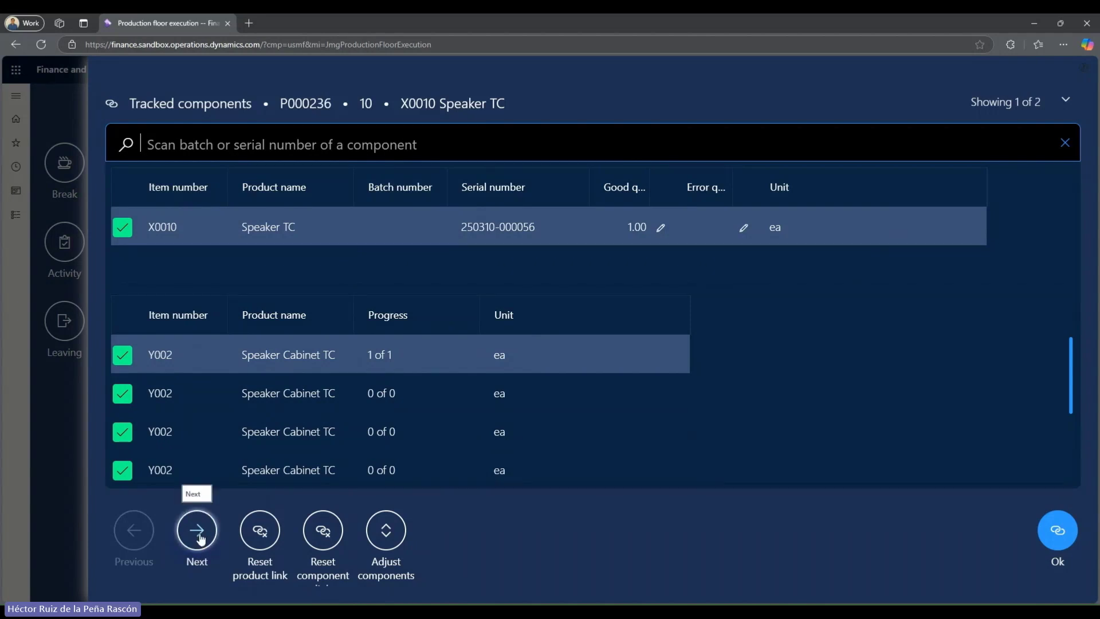
pyautogui.click(198, 533)
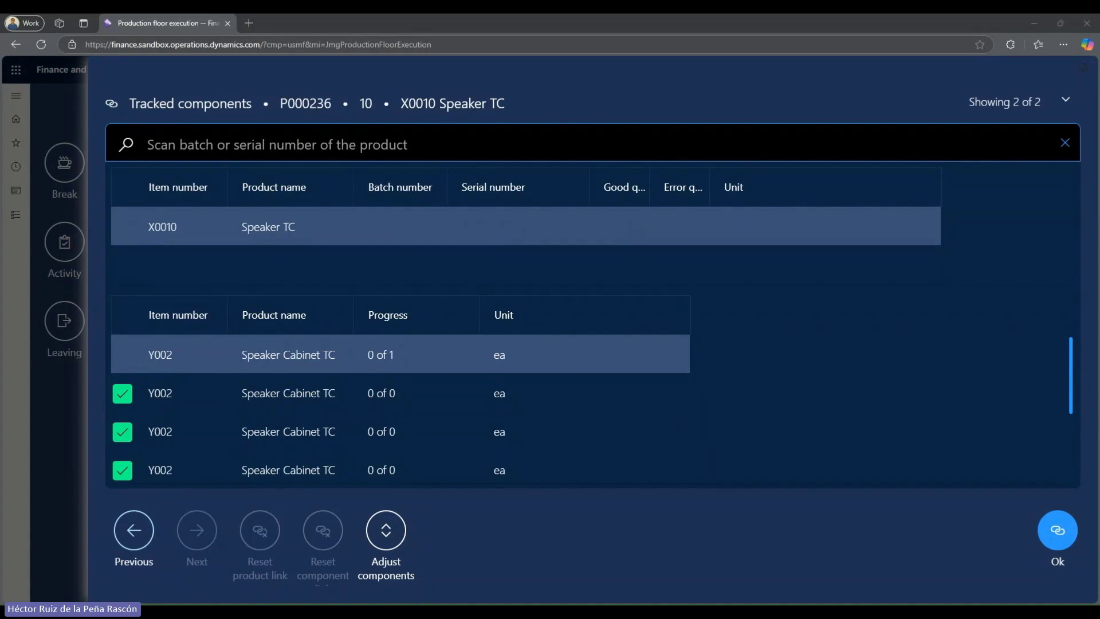
pyautogui.click(484, 151)
pyautogui.hotkey('ctrl', 'v')
pyautogui.press('Return')
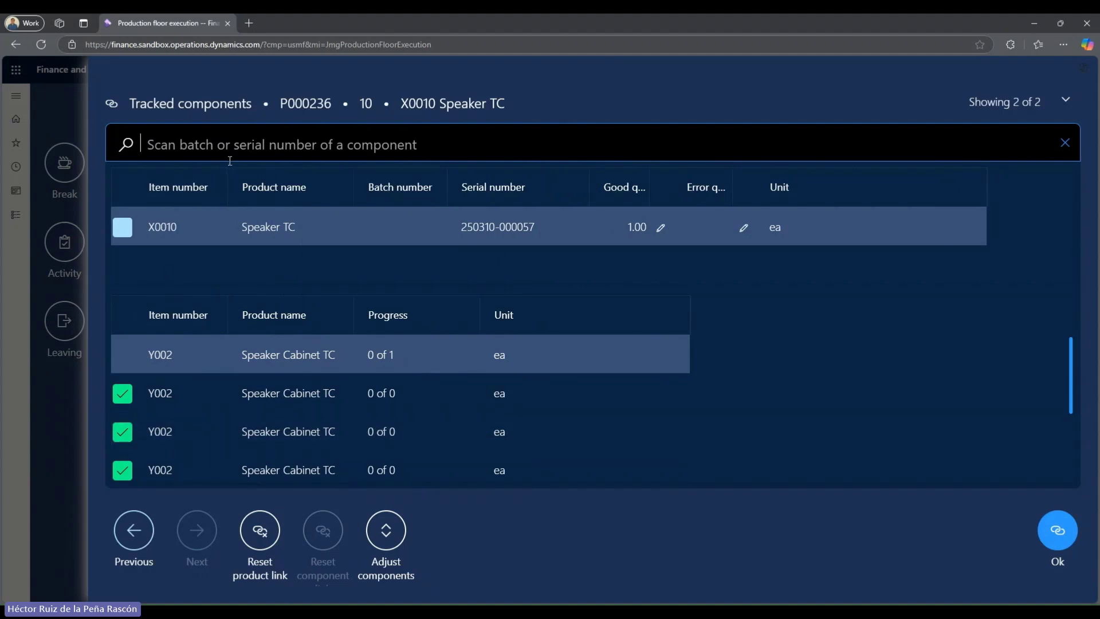
# Link cabinet serial 000023 to it and save the tracked components.
pyautogui.write('000')
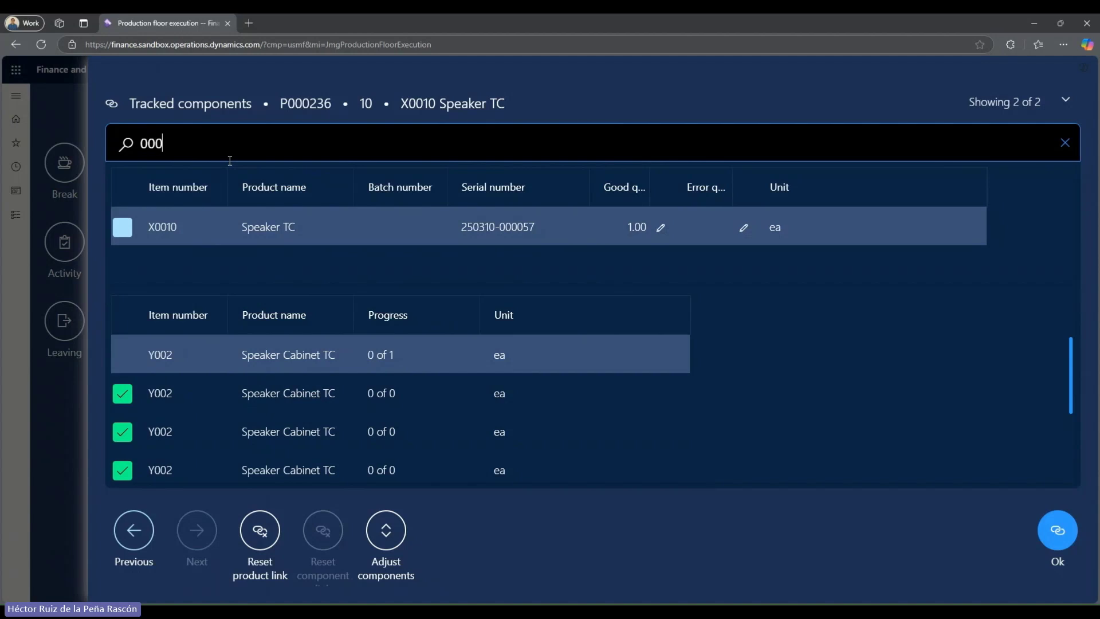
pyautogui.write('023')
pyautogui.press('Return')
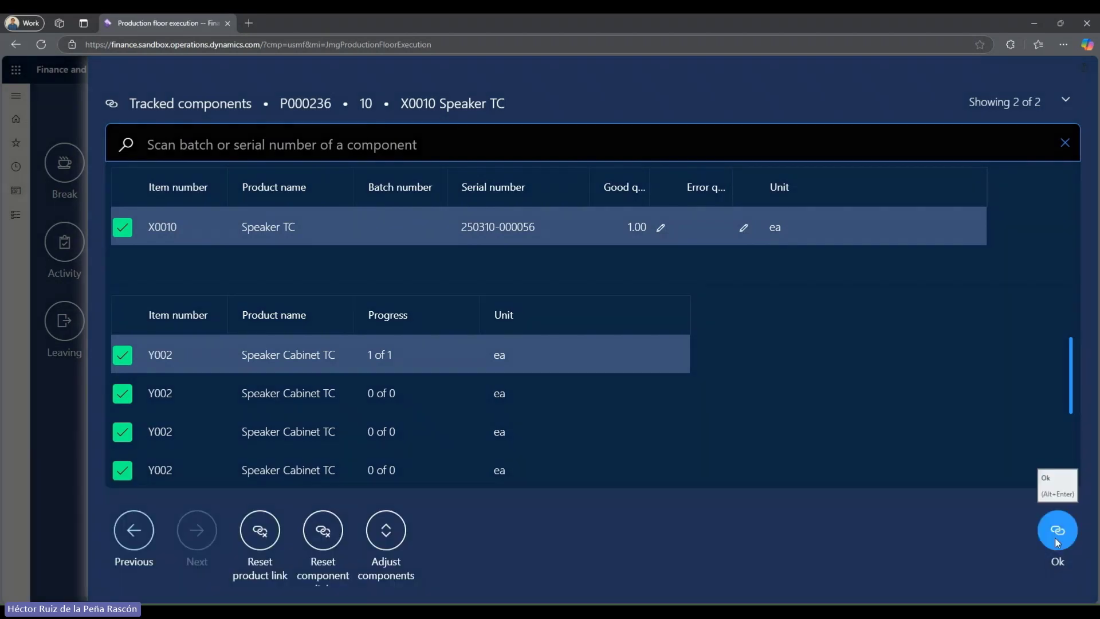
pyautogui.click(1055, 538)
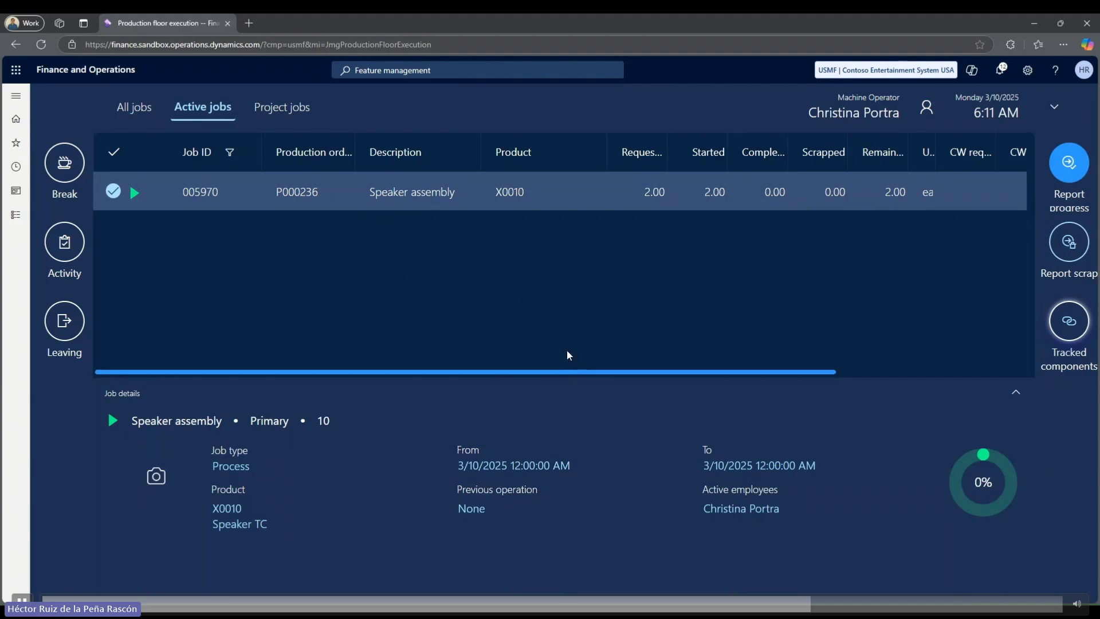
# Find and open the Item tracing page through the page search.
pyautogui.click(453, 68)
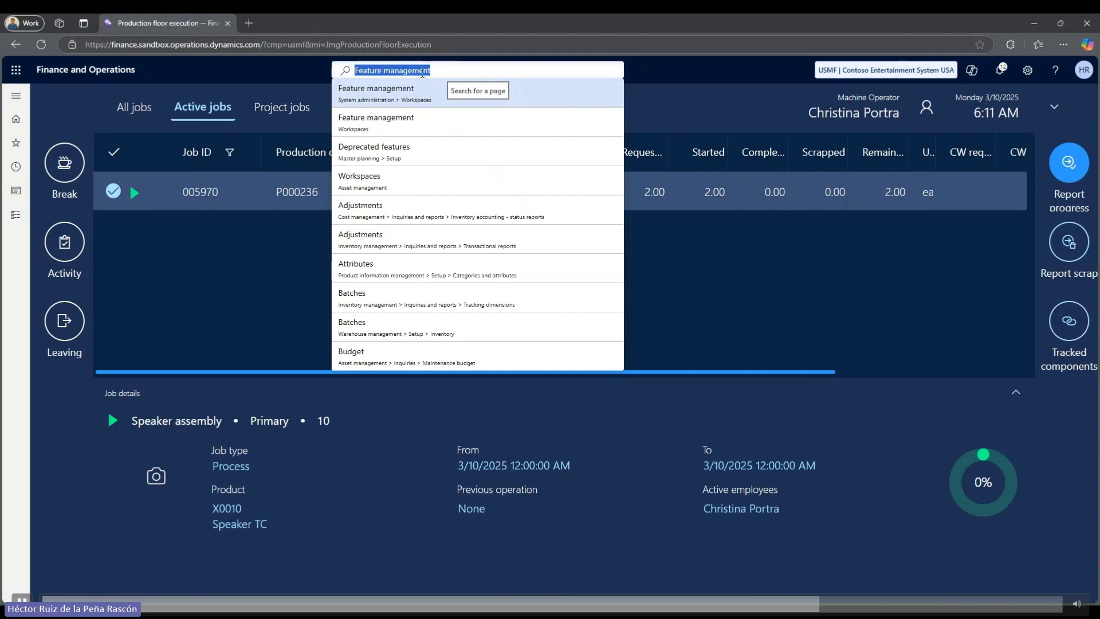
pyautogui.press('BackSpace')
pyautogui.write('ite')
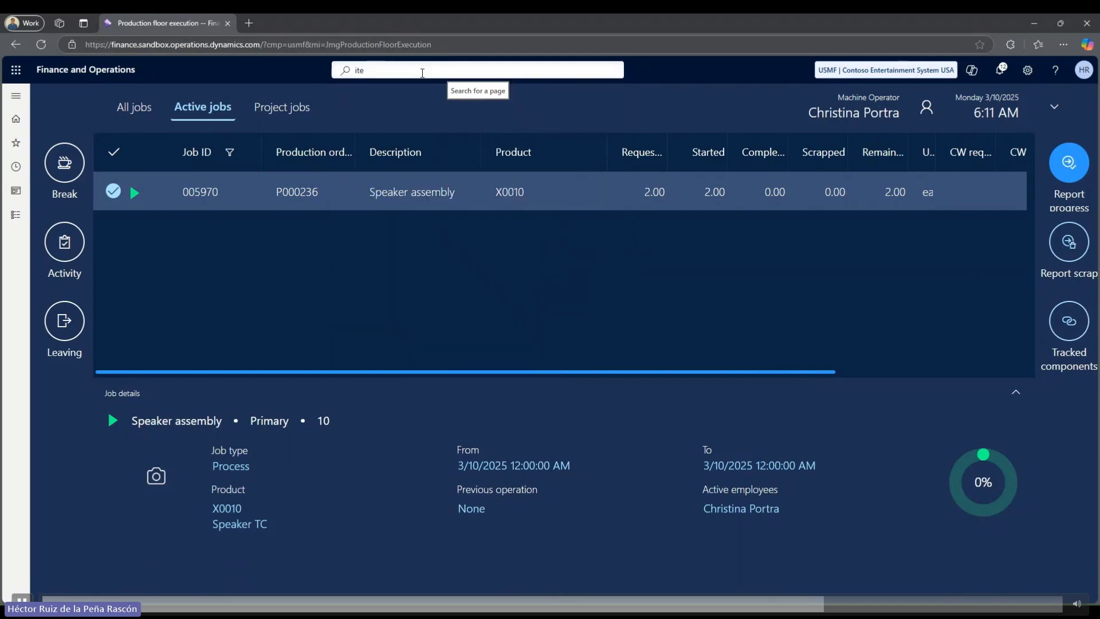
pyautogui.write('m')
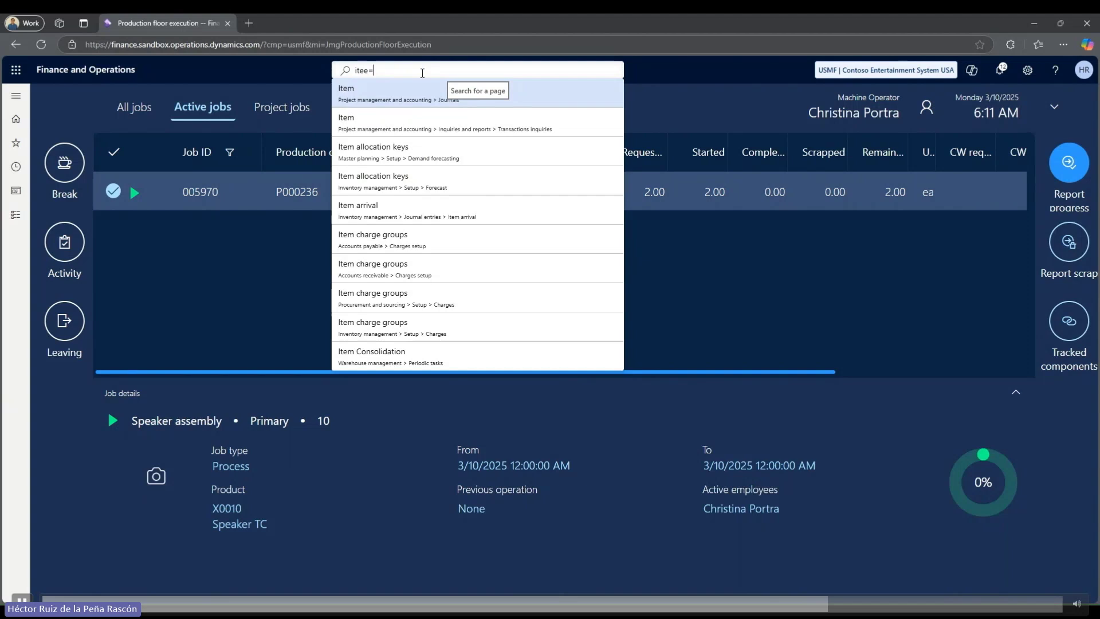
pyautogui.write('m')
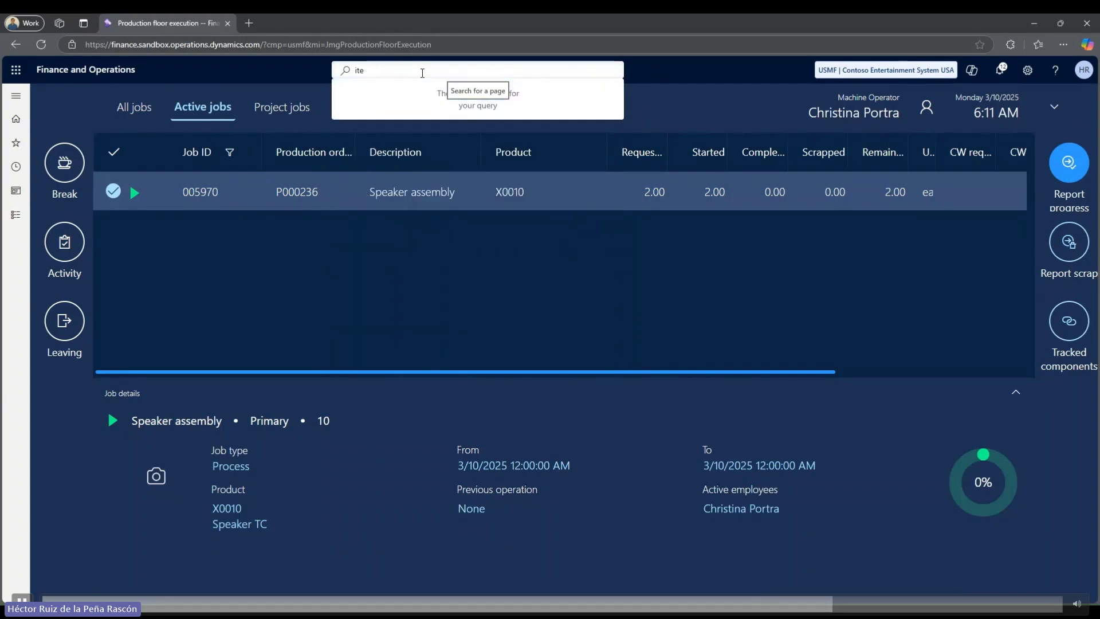
pyautogui.write(' tracing')
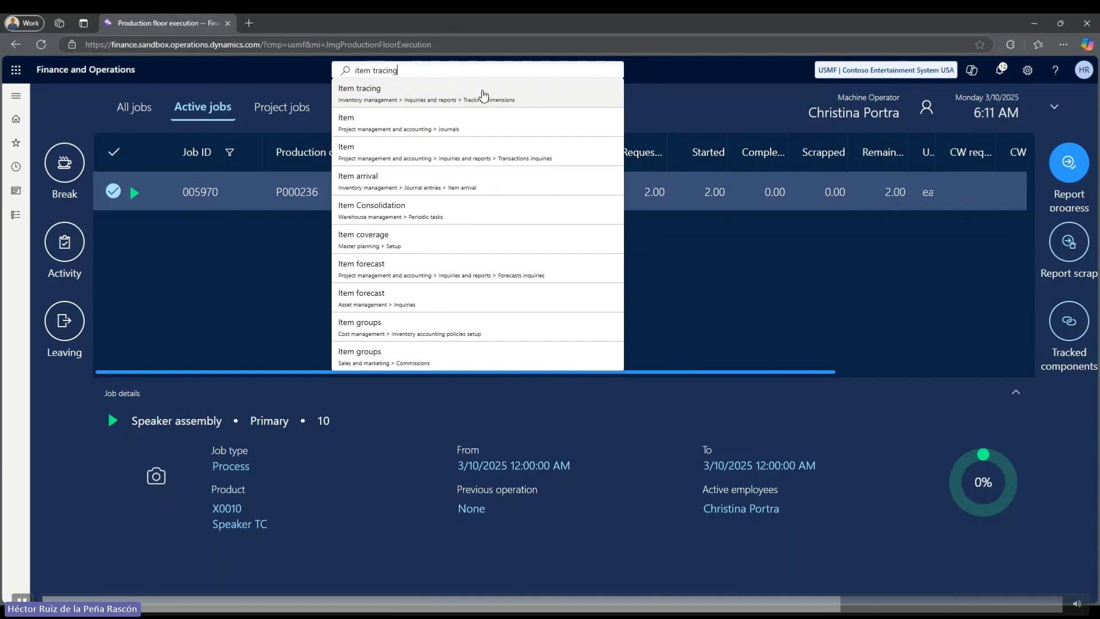
pyautogui.click(483, 94)
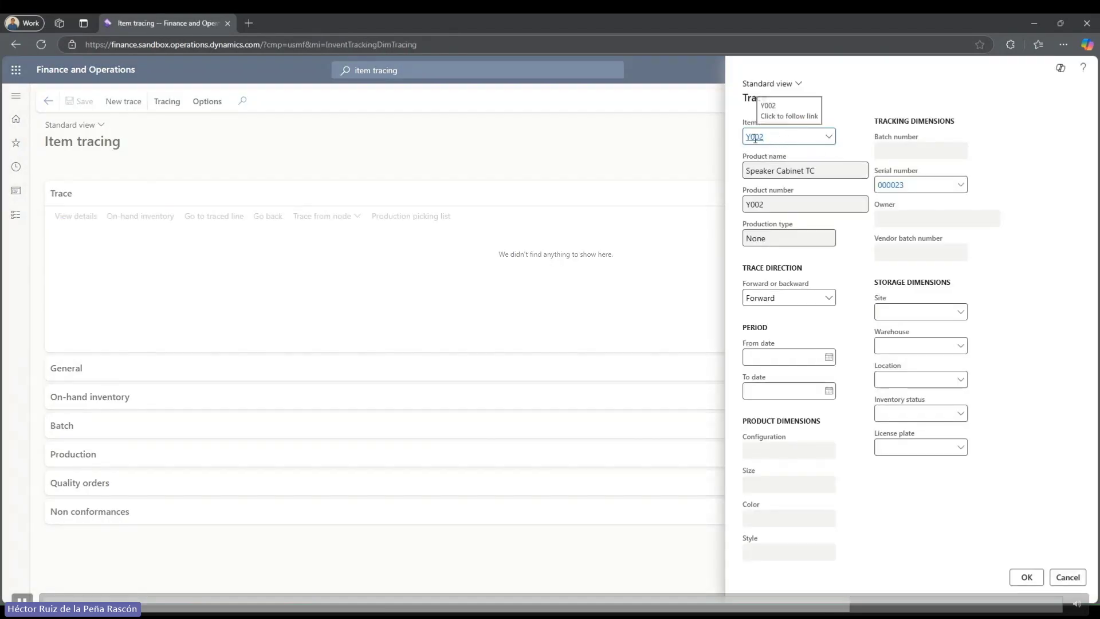
# Run a forward trace on serial number 000022.
pyautogui.click(935, 185)
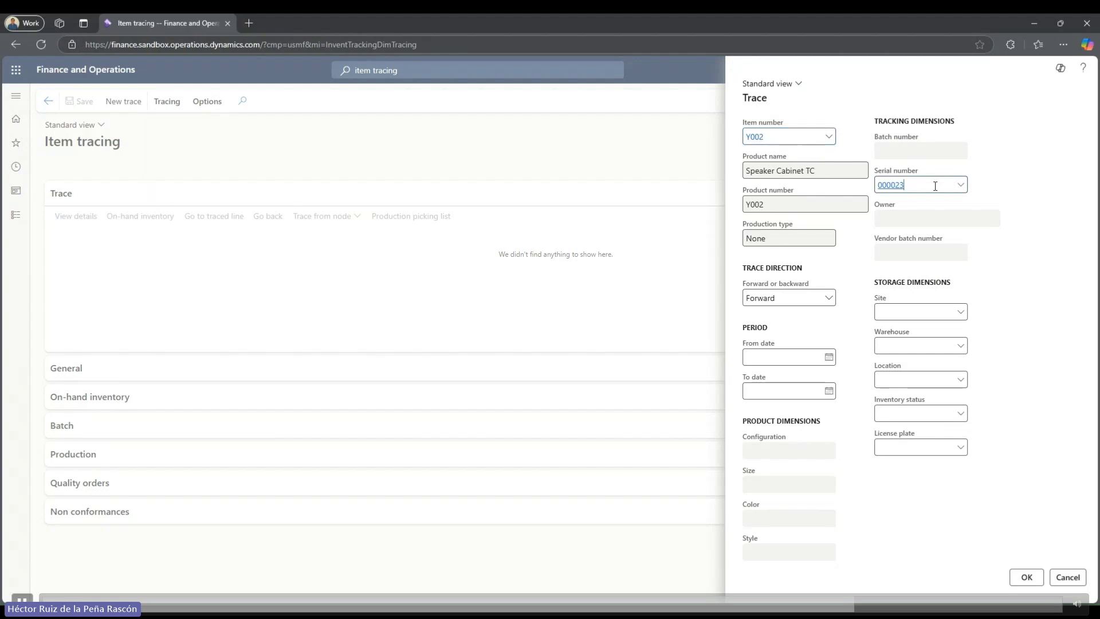
pyautogui.press('BackSpace')
pyautogui.write('2')
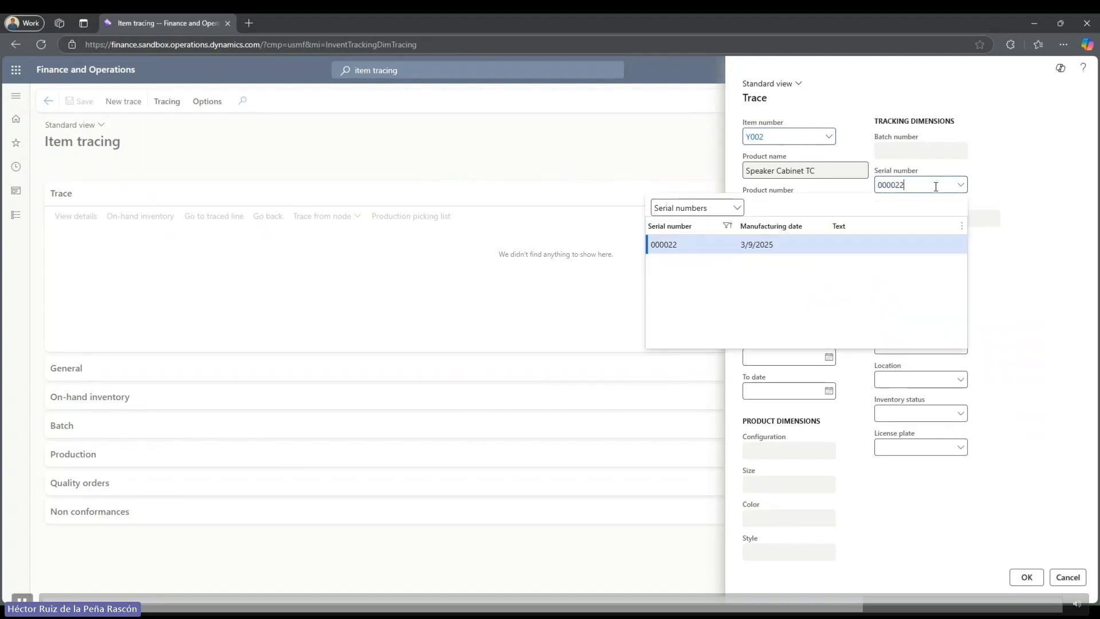
pyautogui.press('Escape')
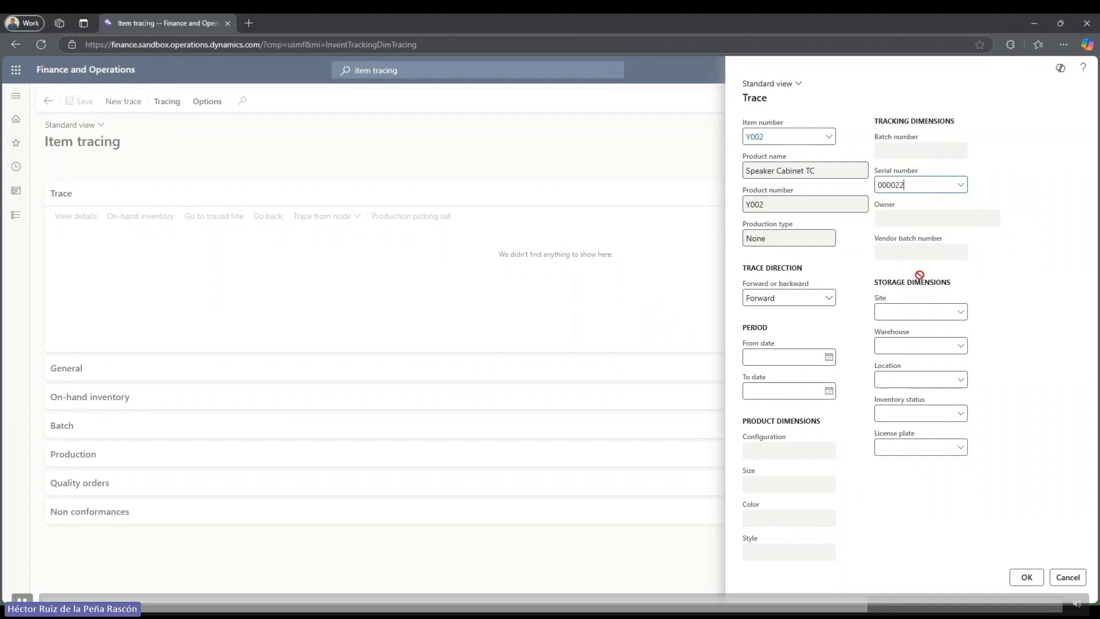
pyautogui.click(1020, 586)
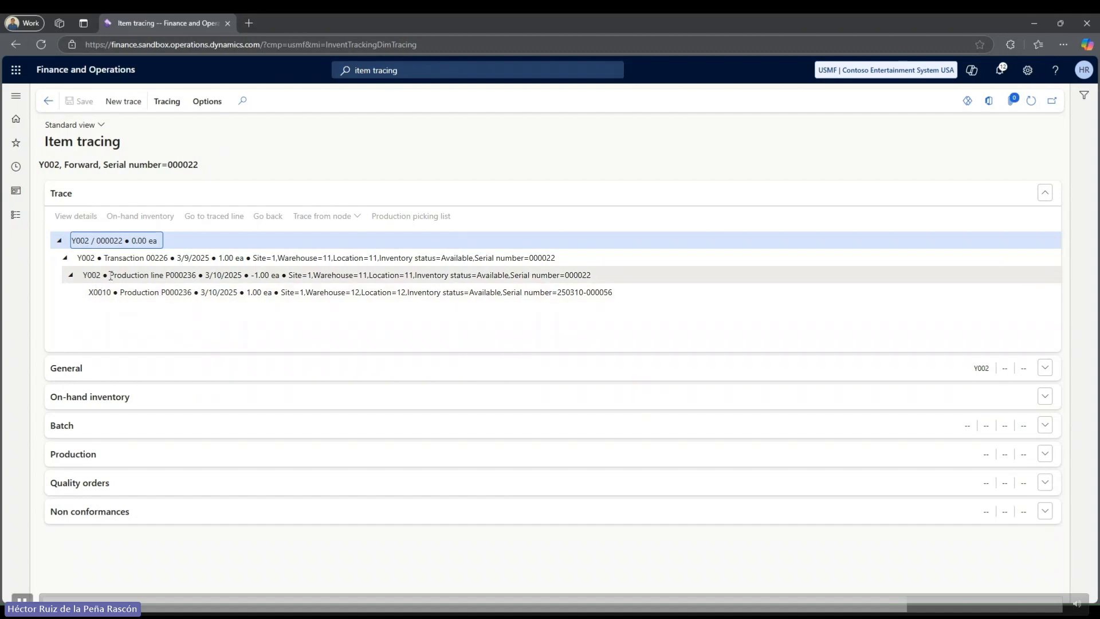
# Start a new trace and run it on cabinet serial 000023.
pyautogui.click(126, 104)
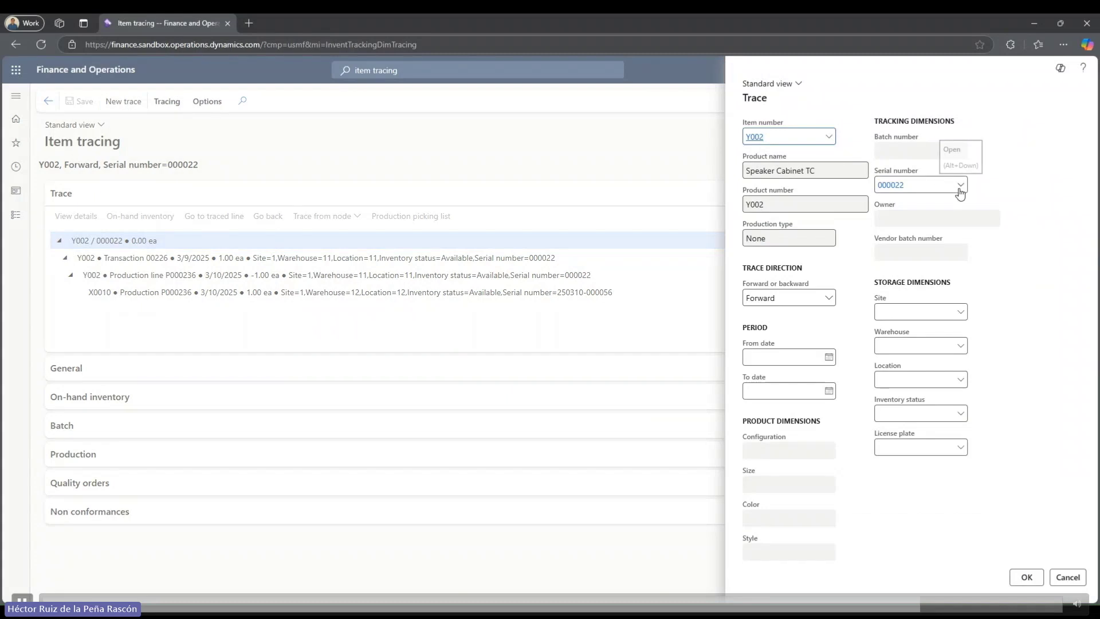
pyautogui.click(960, 191)
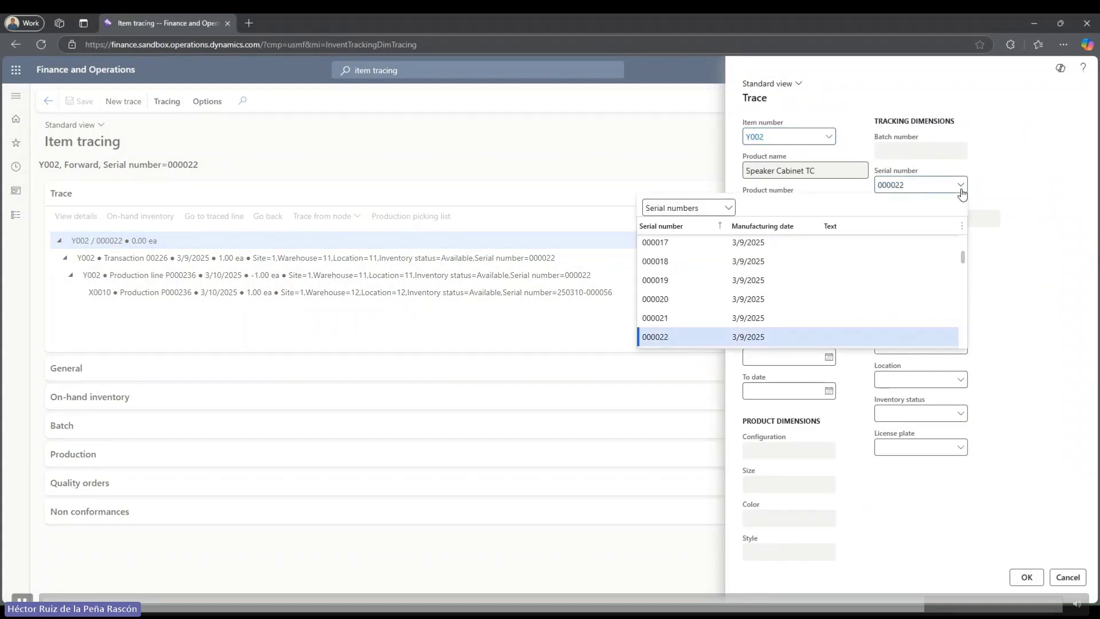
pyautogui.press('BackSpace')
pyautogui.write('3')
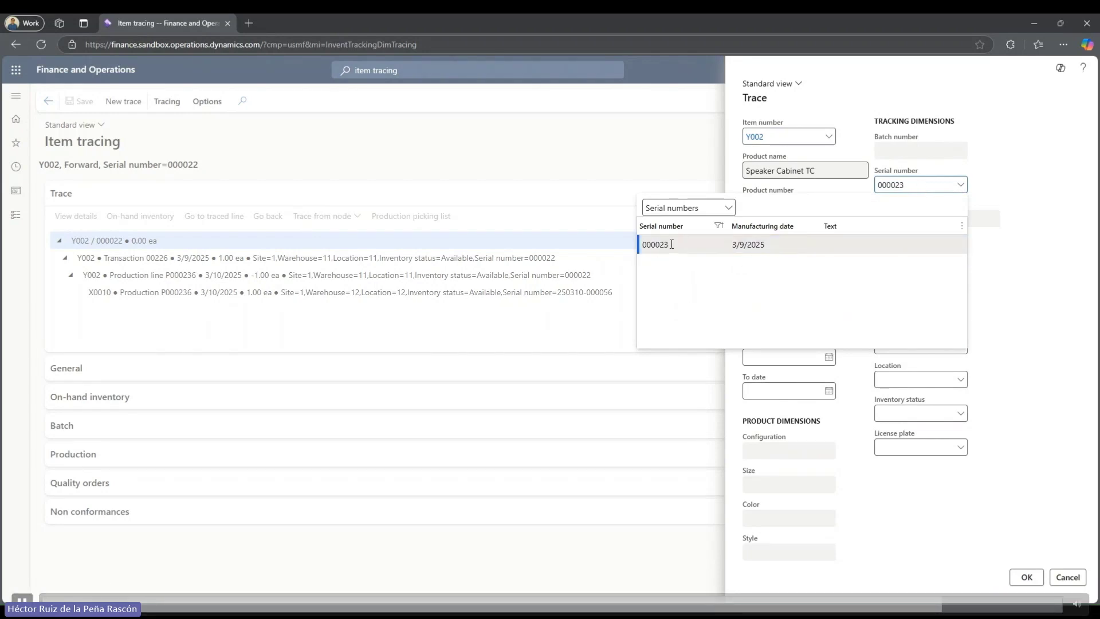
pyautogui.click(682, 247)
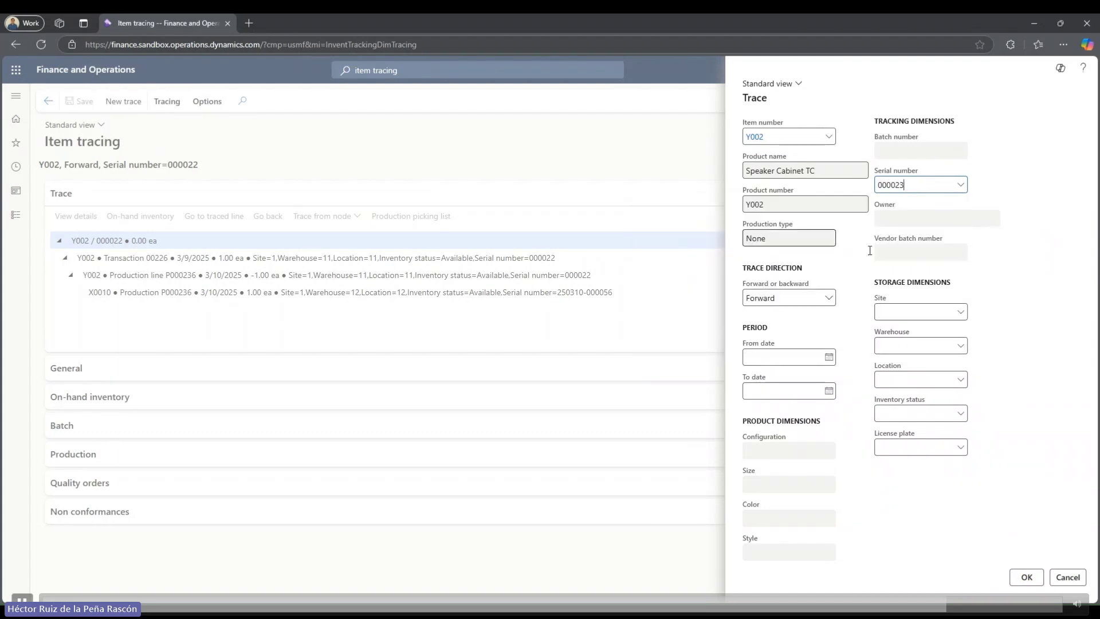
pyautogui.click(1030, 579)
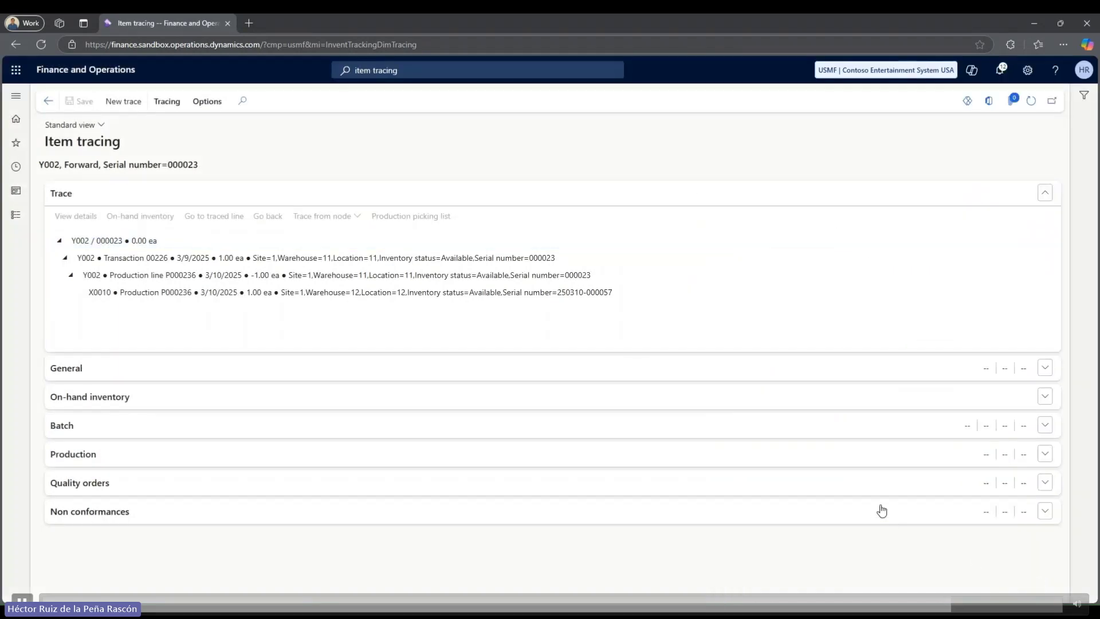